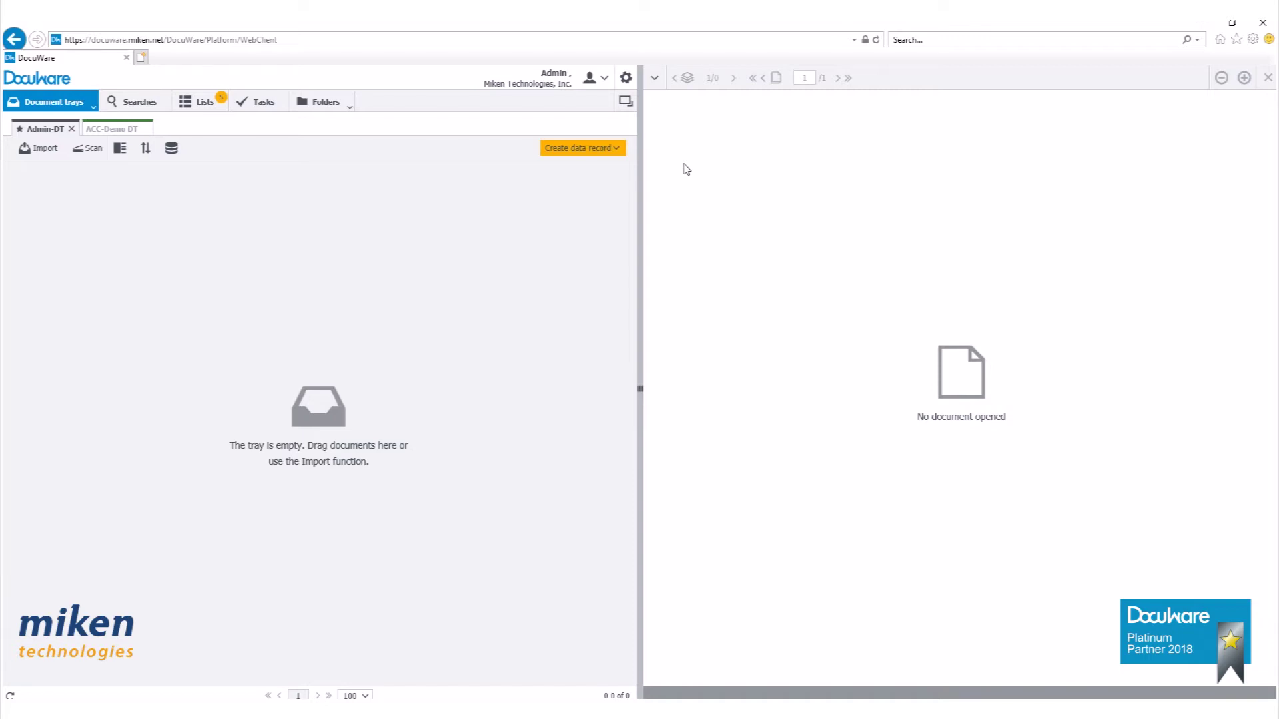
Review the Accounting Demo file cabinet settings in the system configuration pages, then close them
click(625, 78)
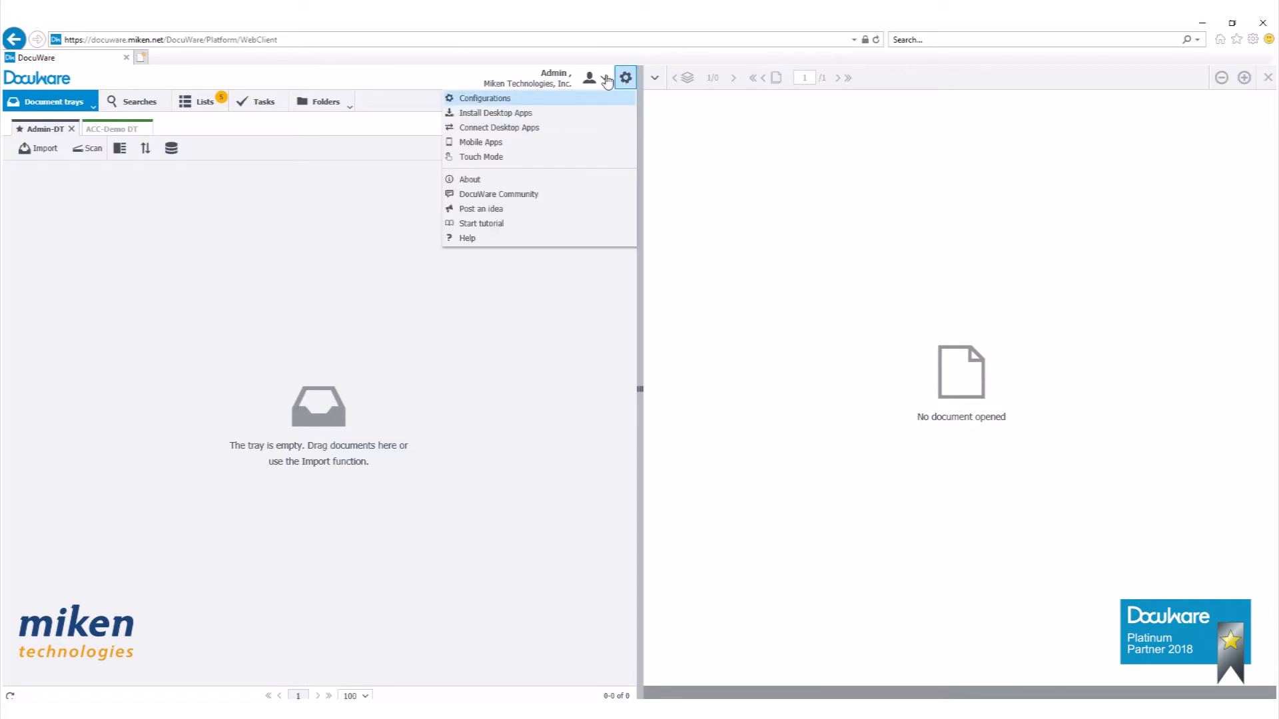
click(523, 101)
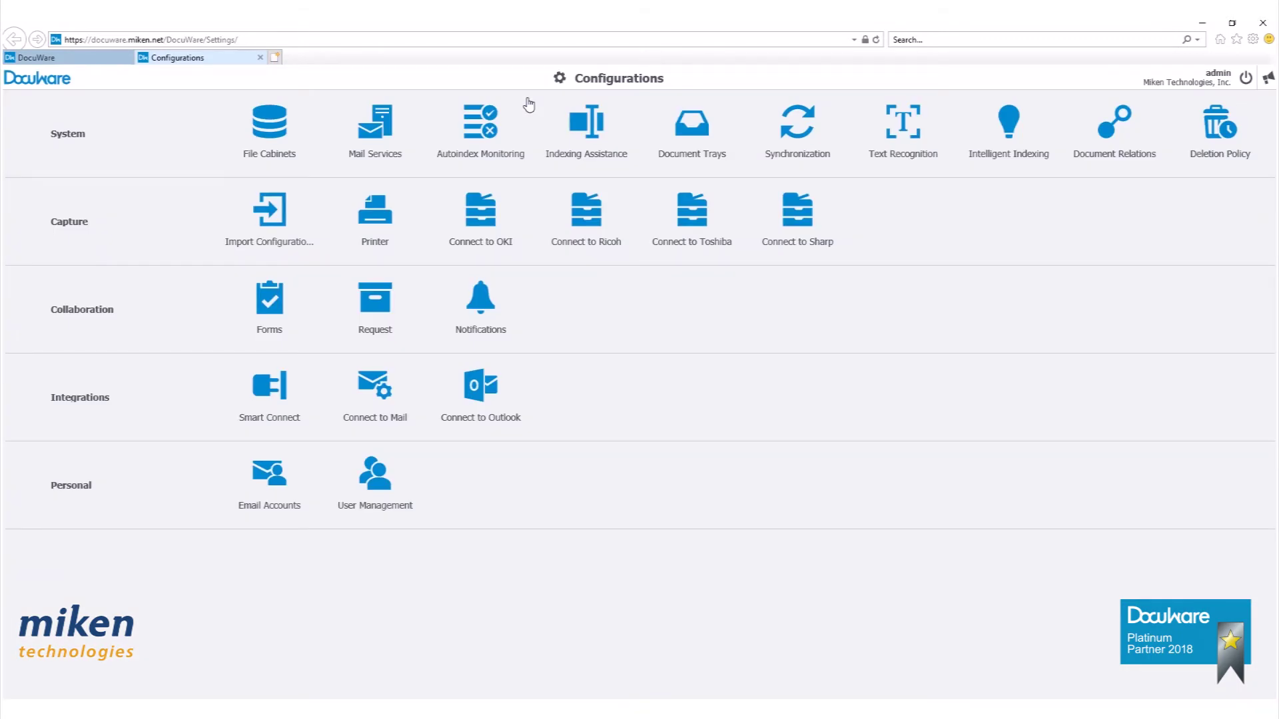
click(272, 125)
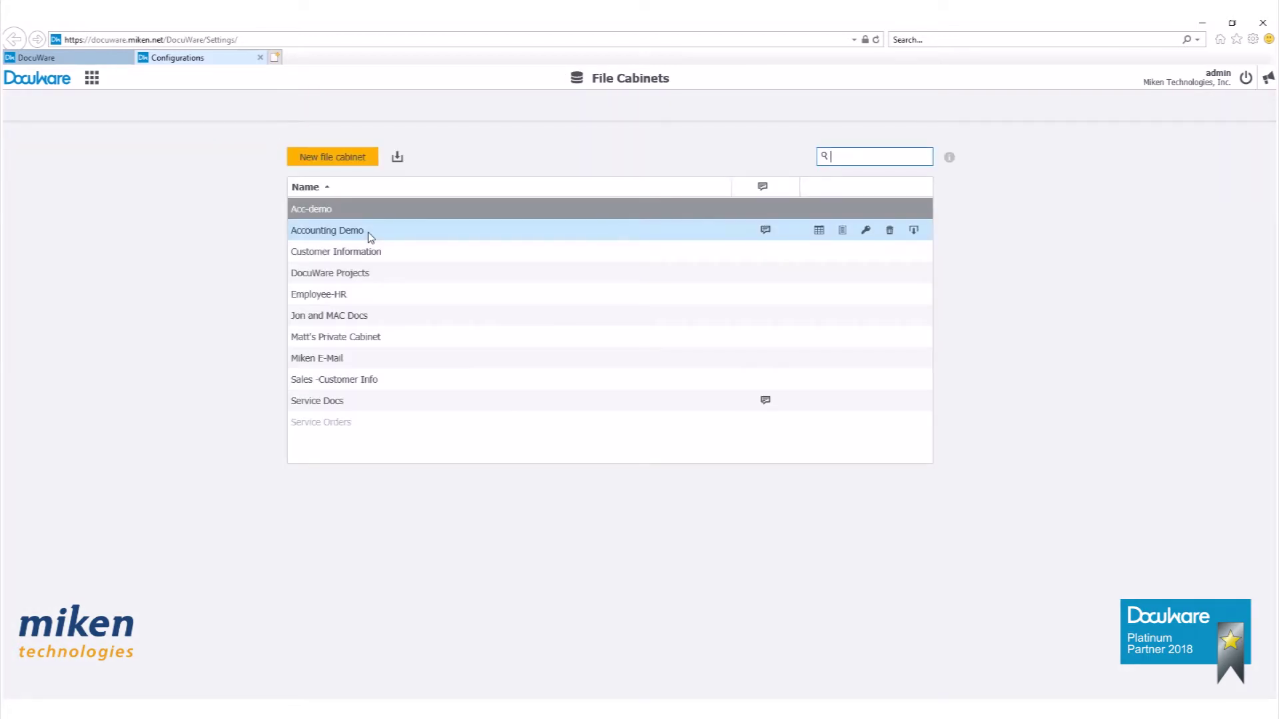
click(371, 238)
click(344, 233)
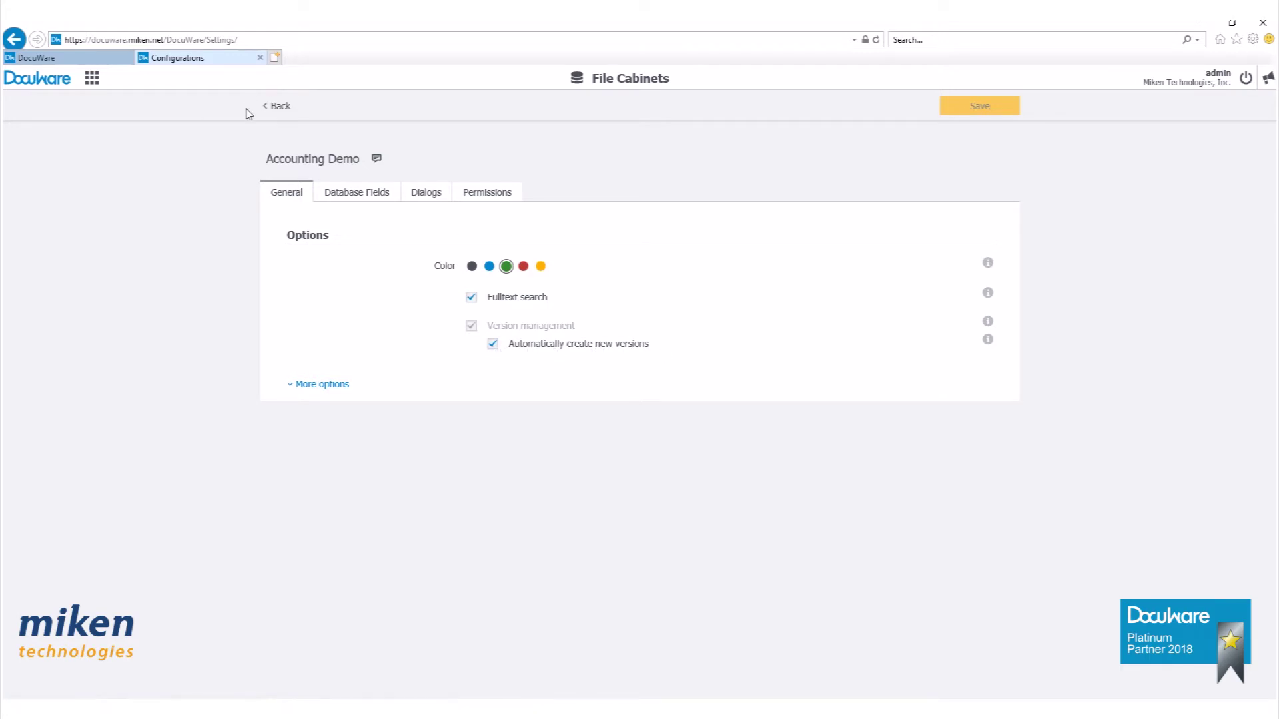
click(278, 106)
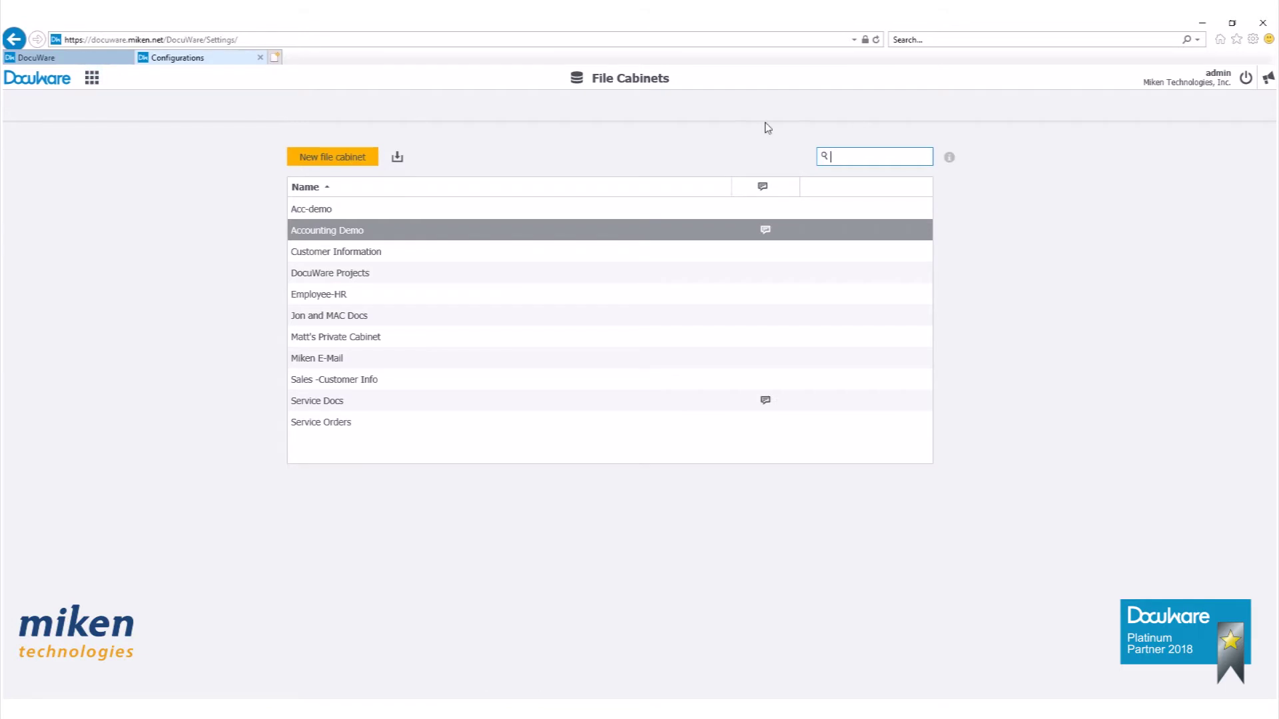
click(92, 79)
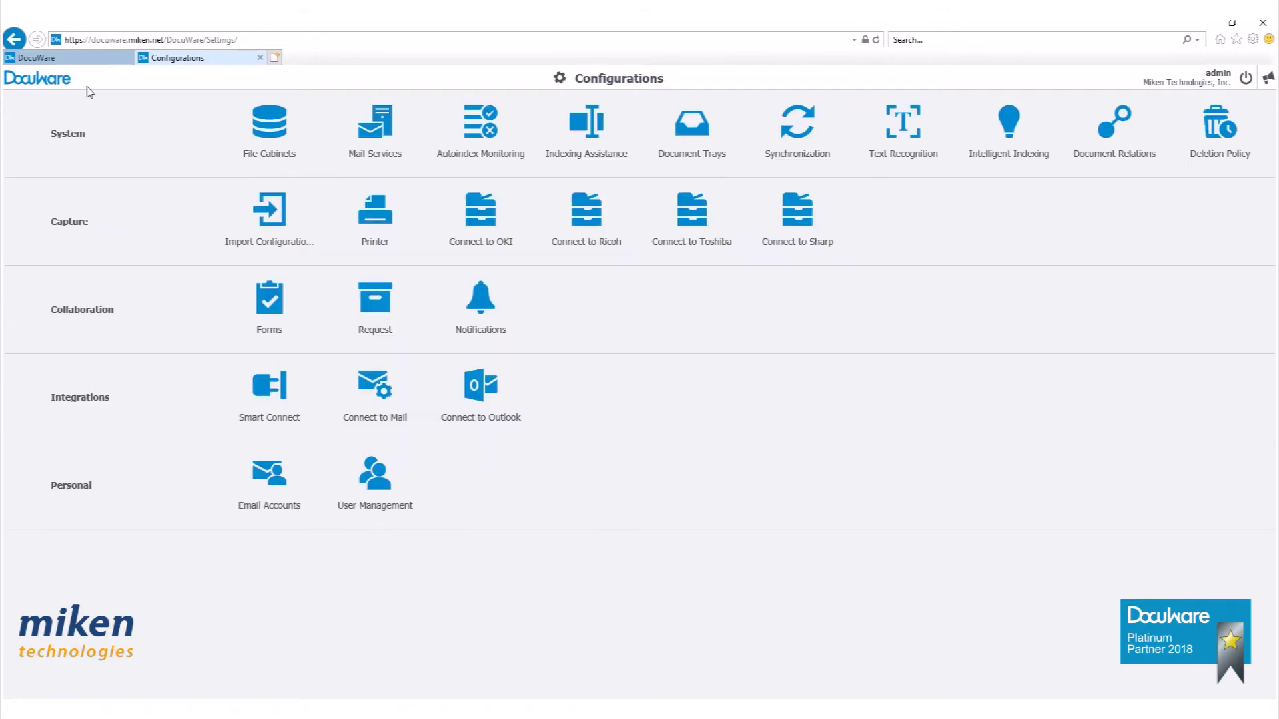
click(260, 58)
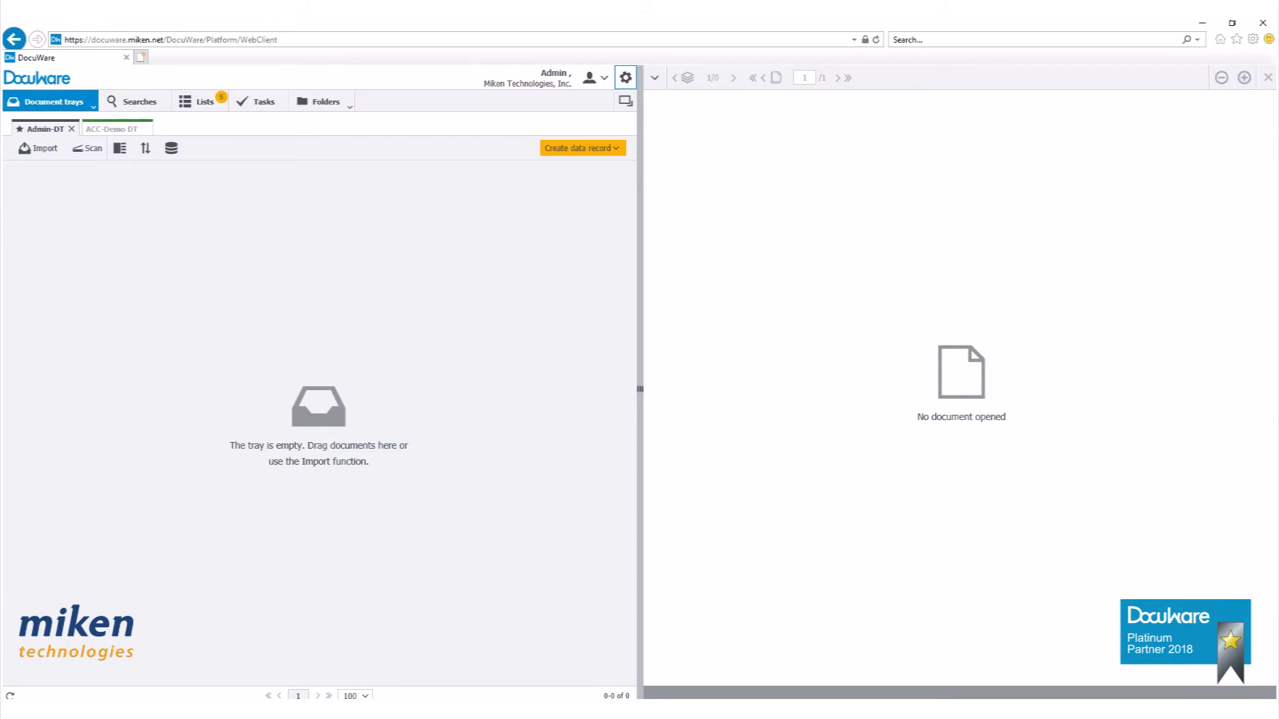
Drag GREAT STORY from the Edit Folder into the Admin-DT tray and minimize Explorer
key(alt+Tab)
drag(836, 92, 785, 78)
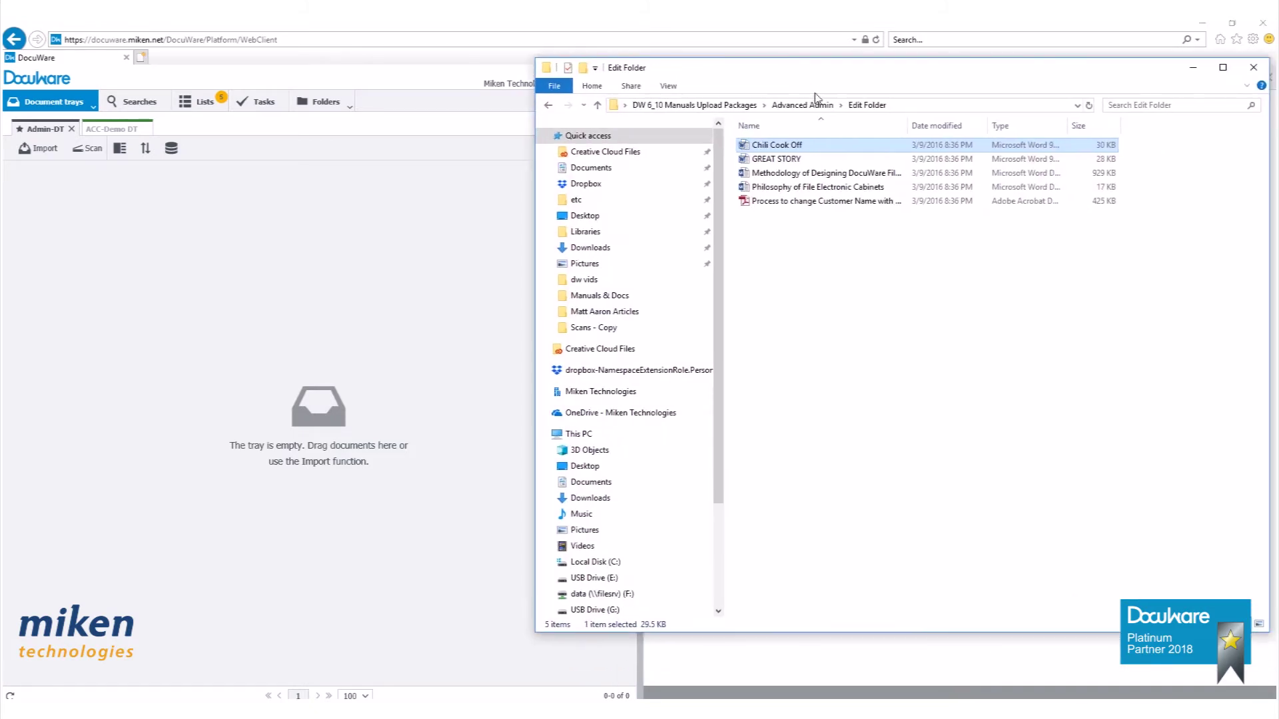
click(776, 159)
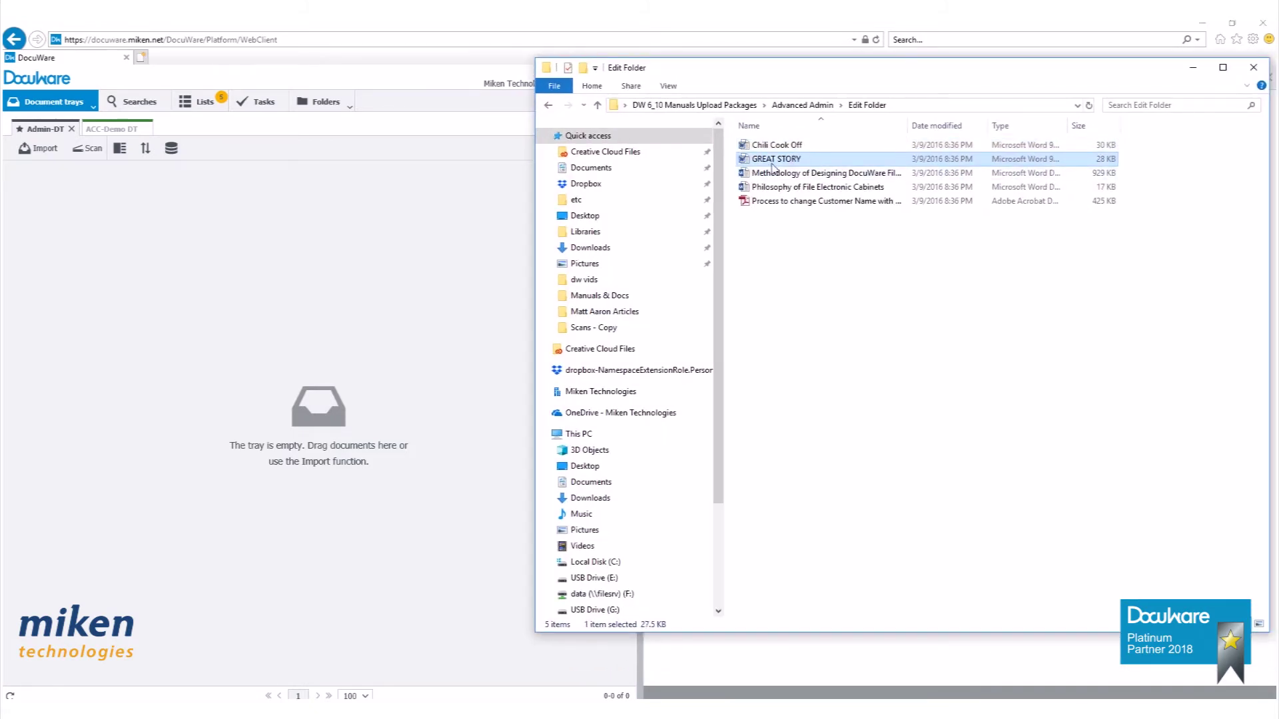
drag(776, 159, 272, 296)
click(1193, 67)
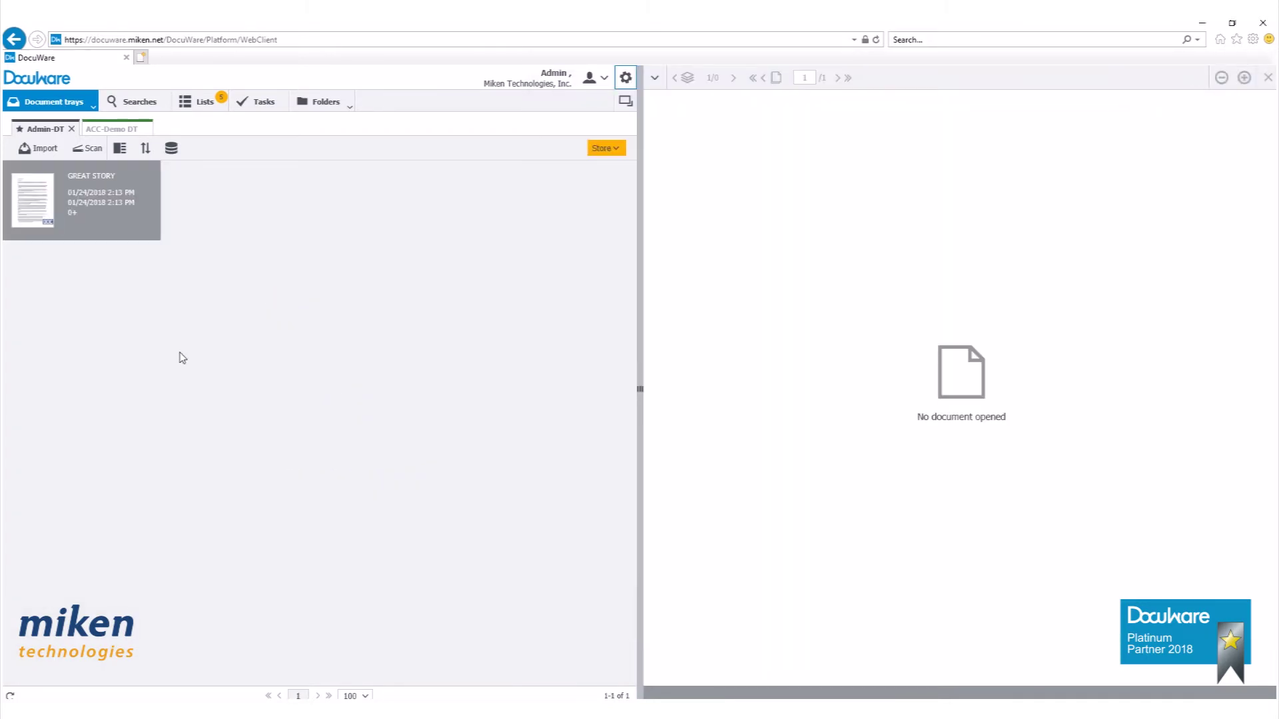
click(38, 210)
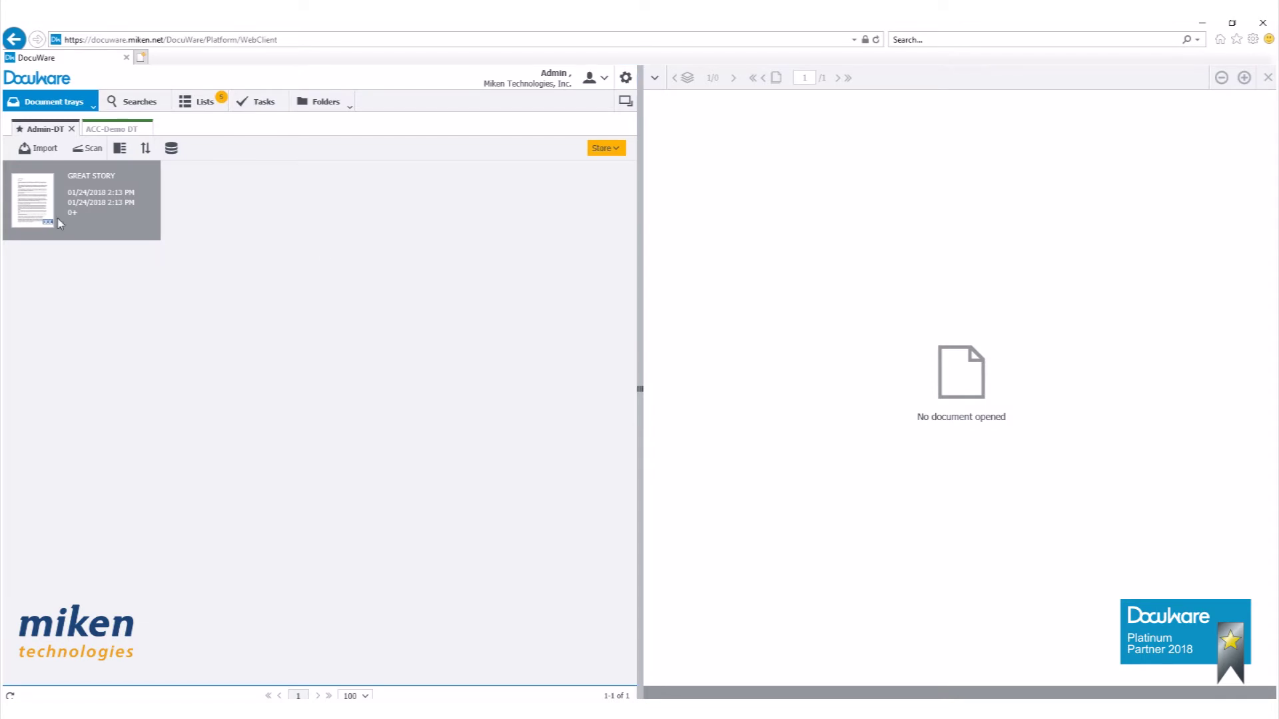
Store GREAT STORY via the Accounting Demo Default Store Dialog, leaving index fields blank
click(621, 150)
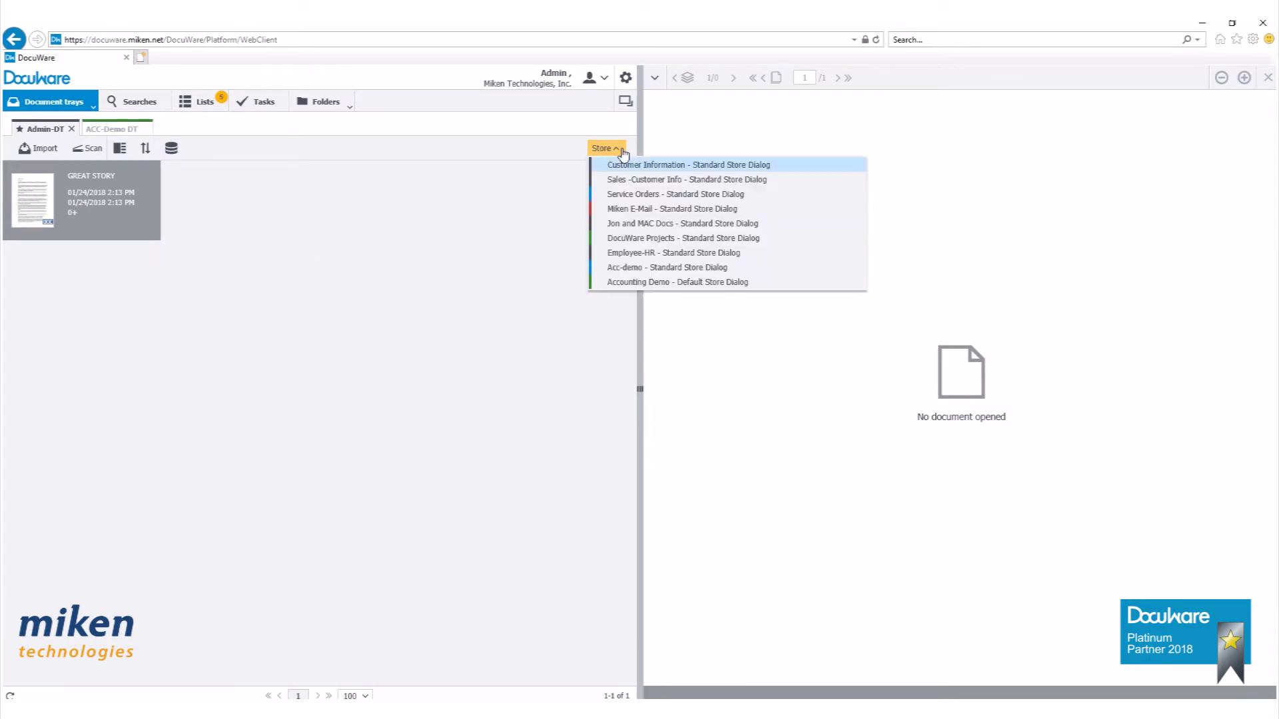
click(636, 283)
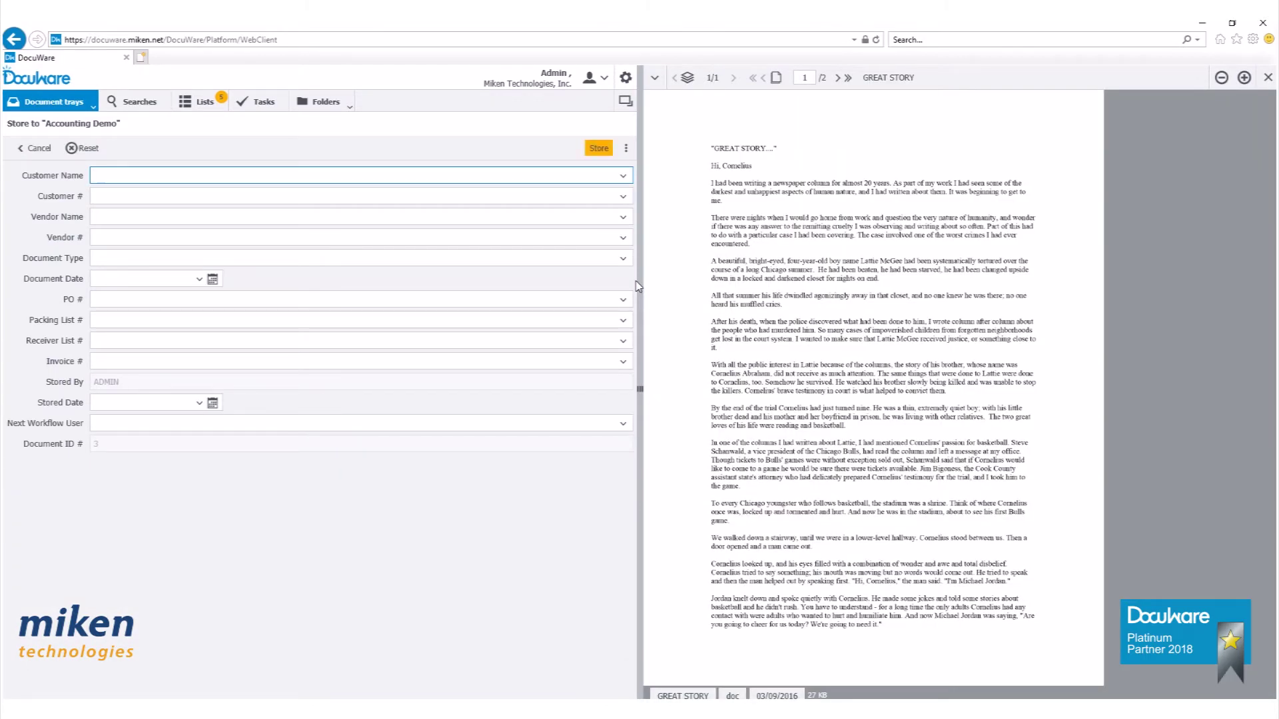
click(598, 149)
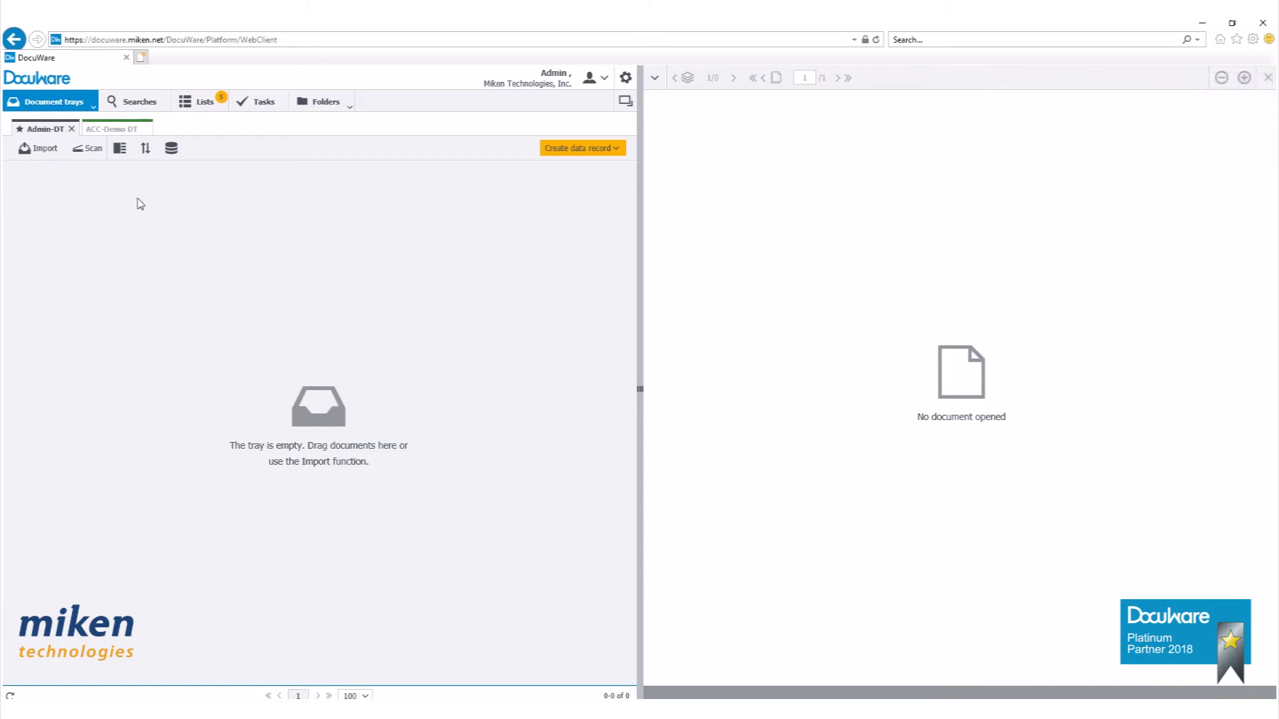
Run the Accounting Demo Default Search Dialog and view the single GREAT STORY hit
click(141, 104)
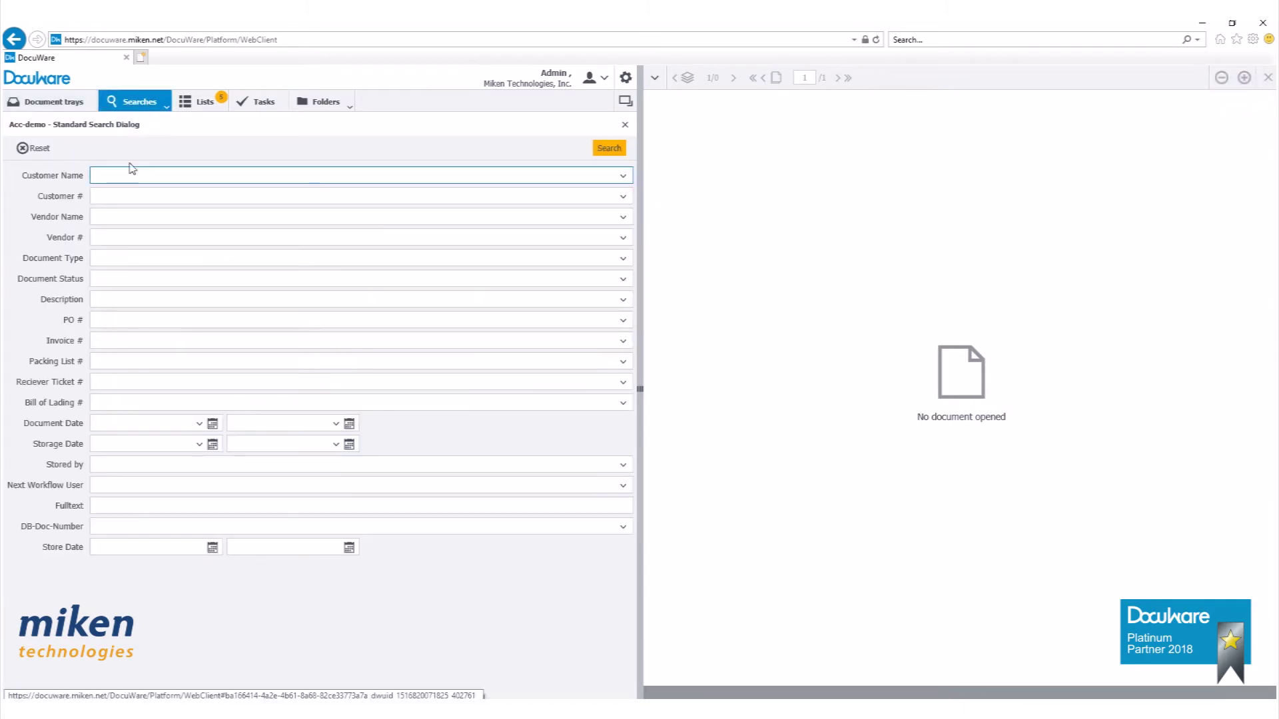
click(150, 106)
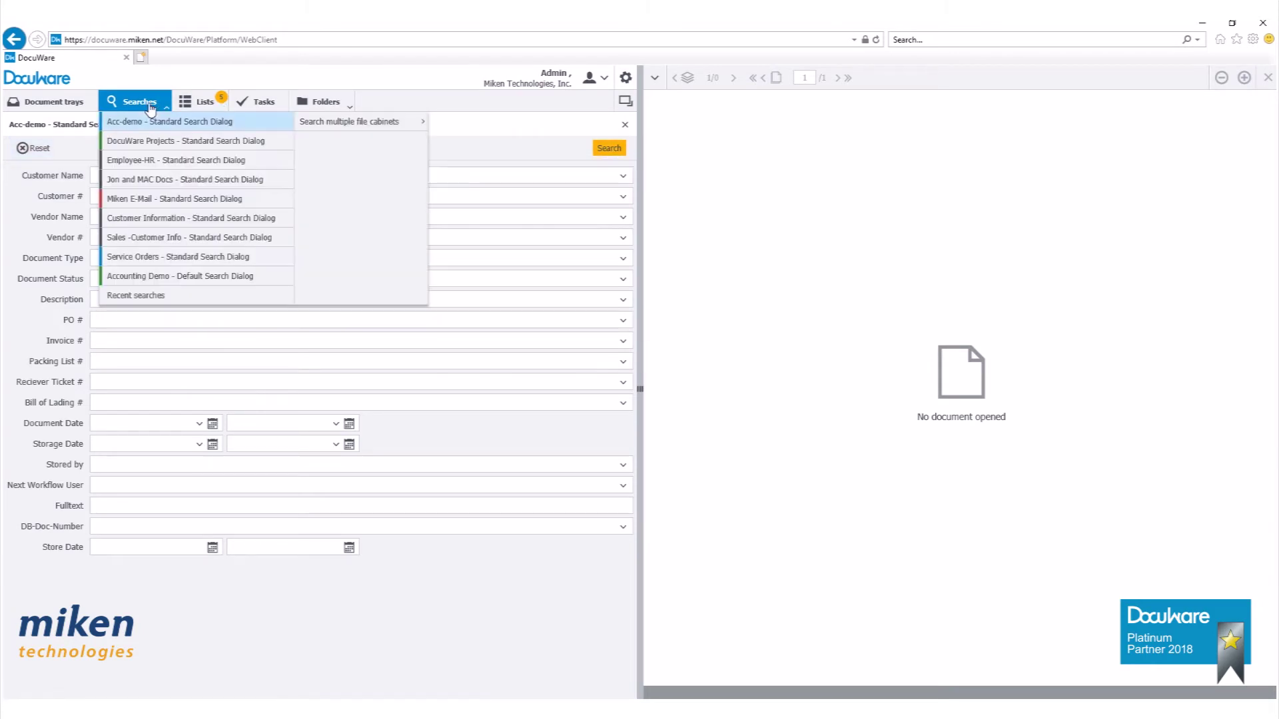
click(188, 283)
click(616, 154)
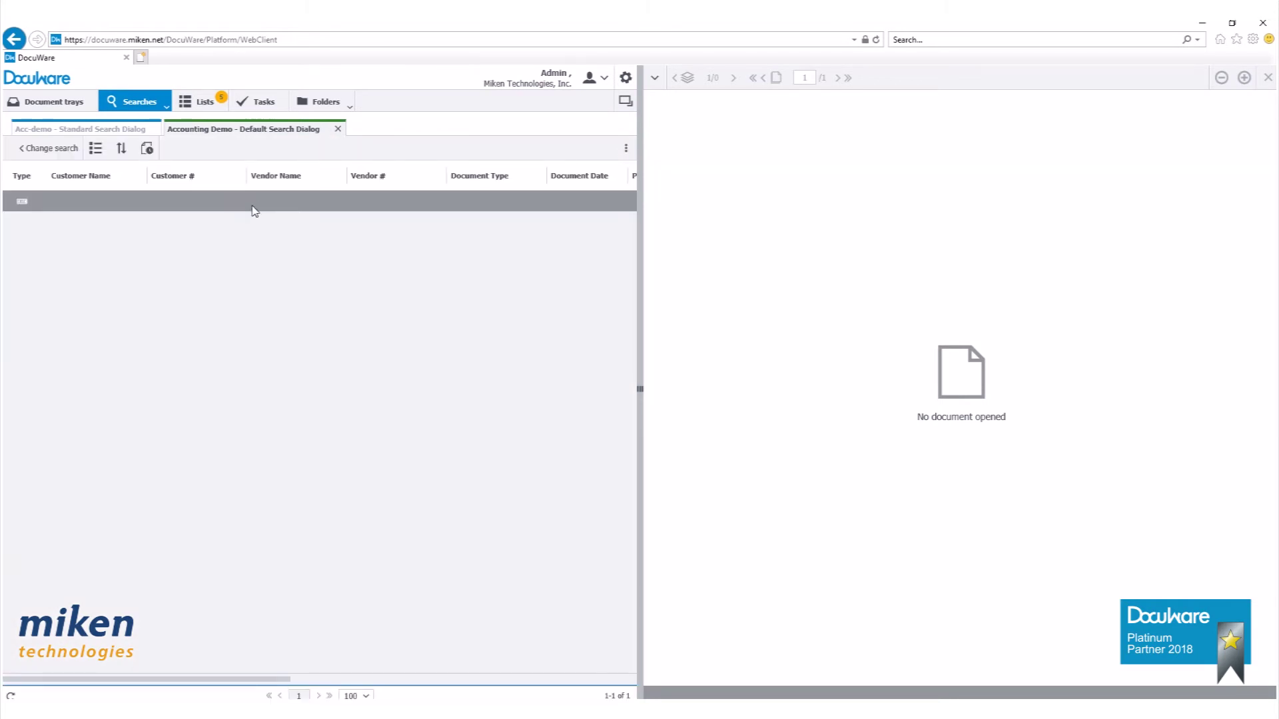
click(254, 211)
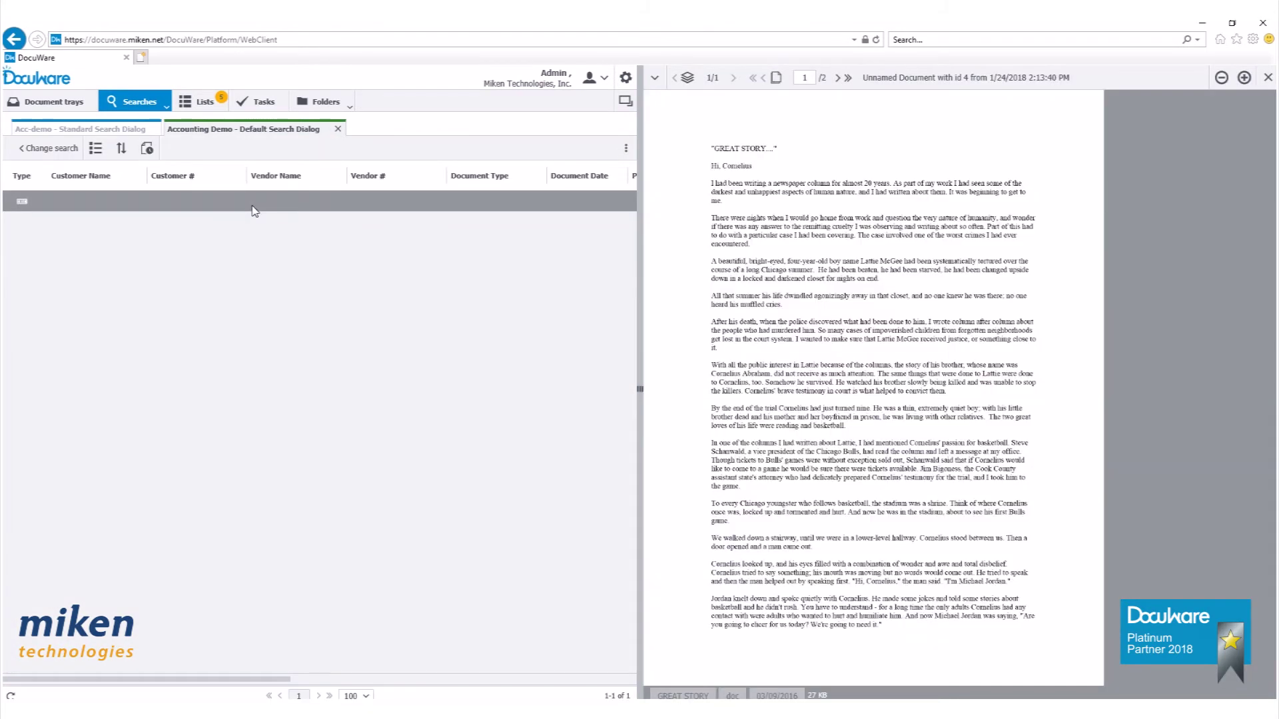
right_click(296, 210)
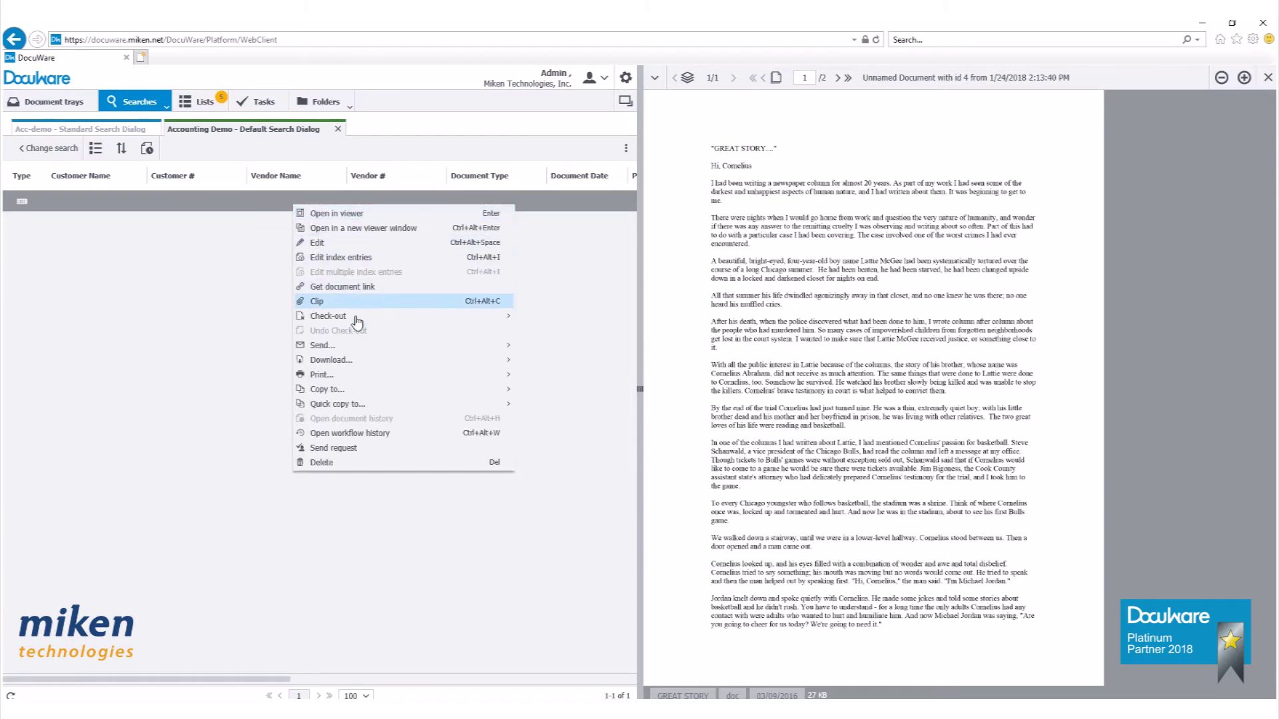
Check GREAT STORY out to Admin-DT, then download the tray copy for editing in Word
mouse_move(357, 320)
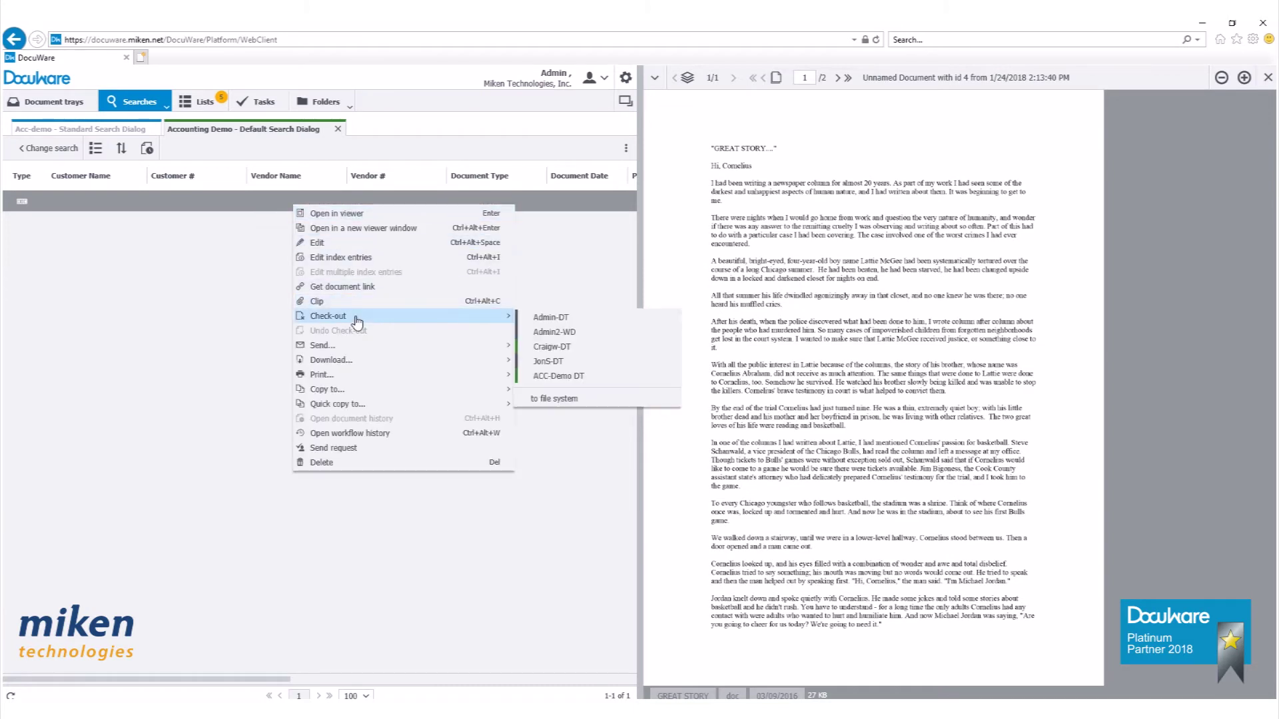
click(543, 320)
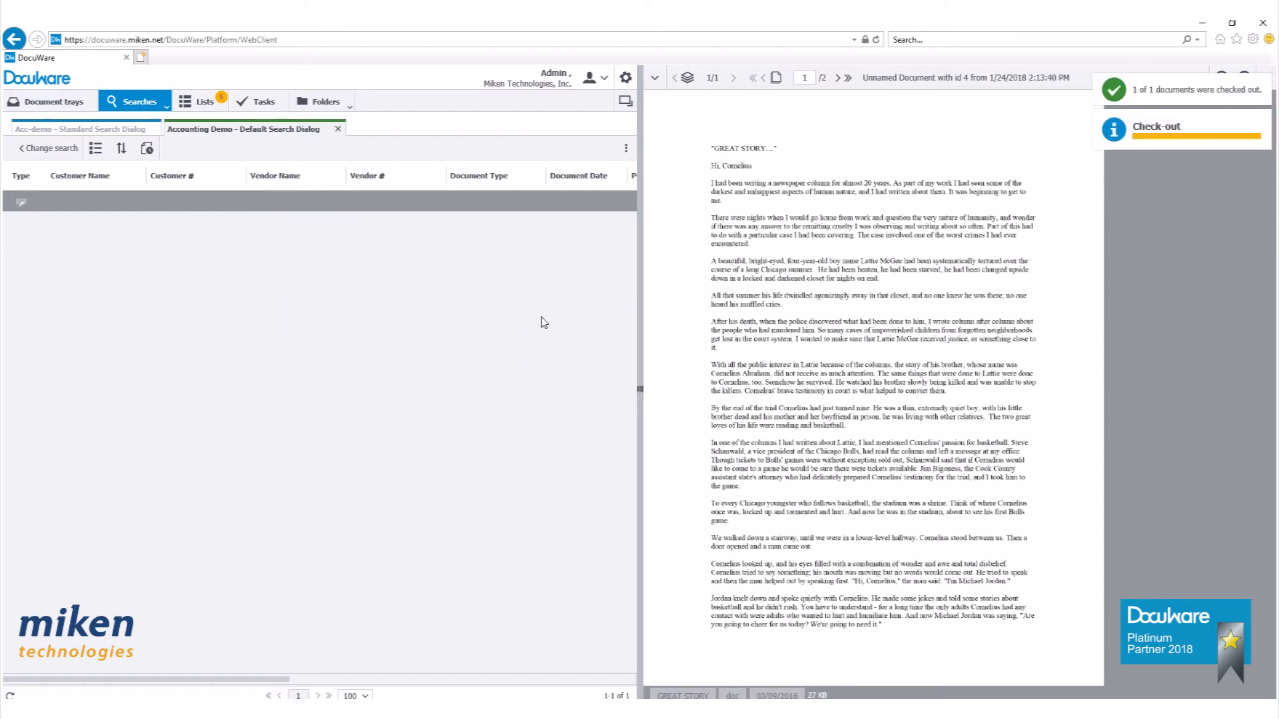
click(61, 108)
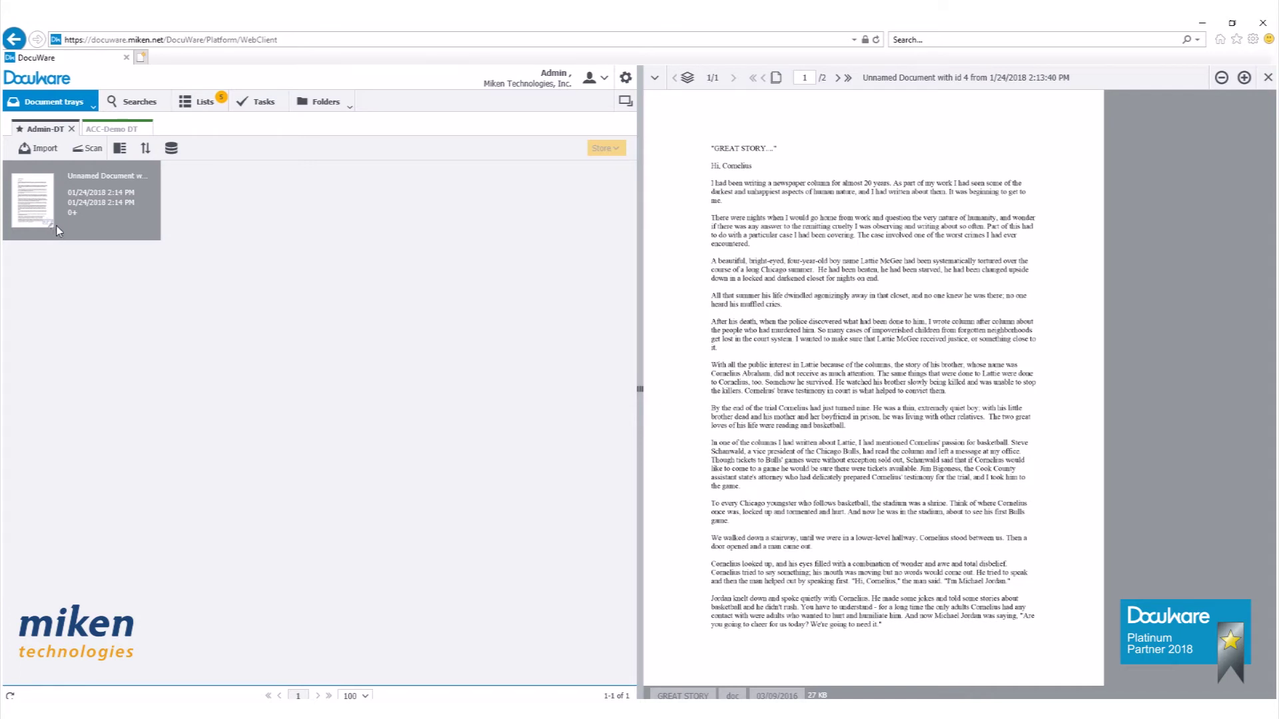
right_click(57, 226)
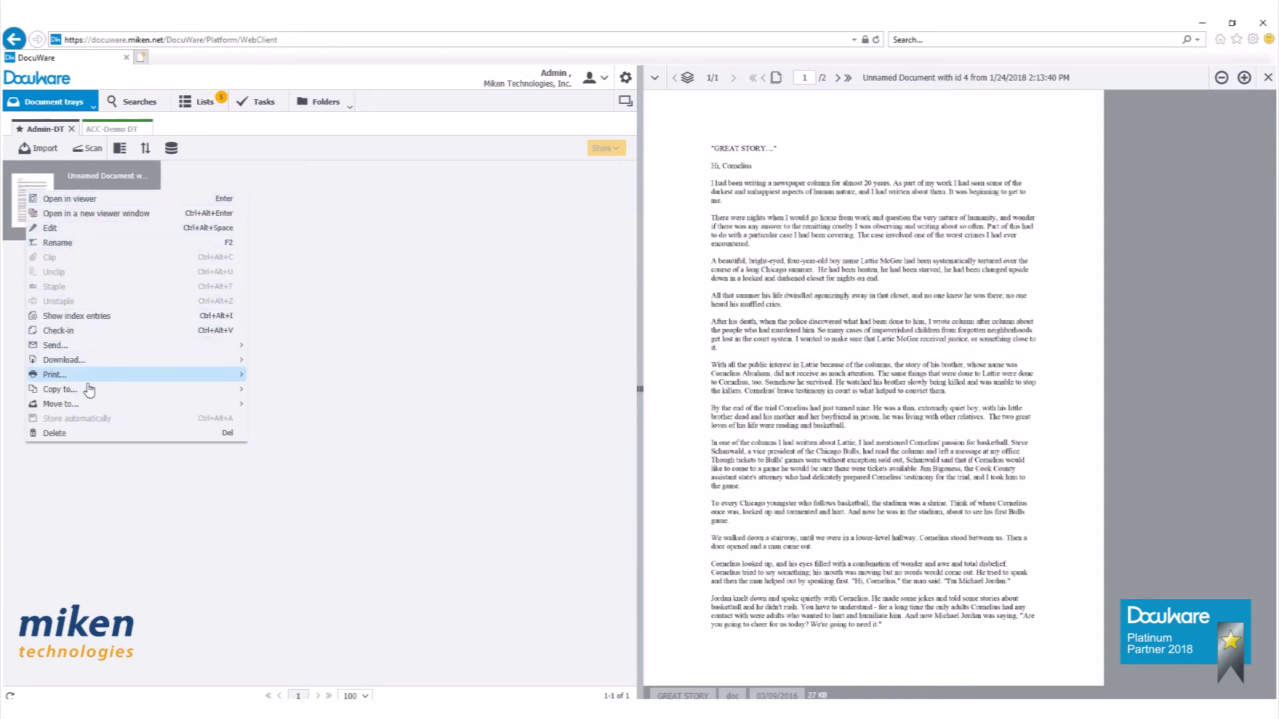
click(78, 238)
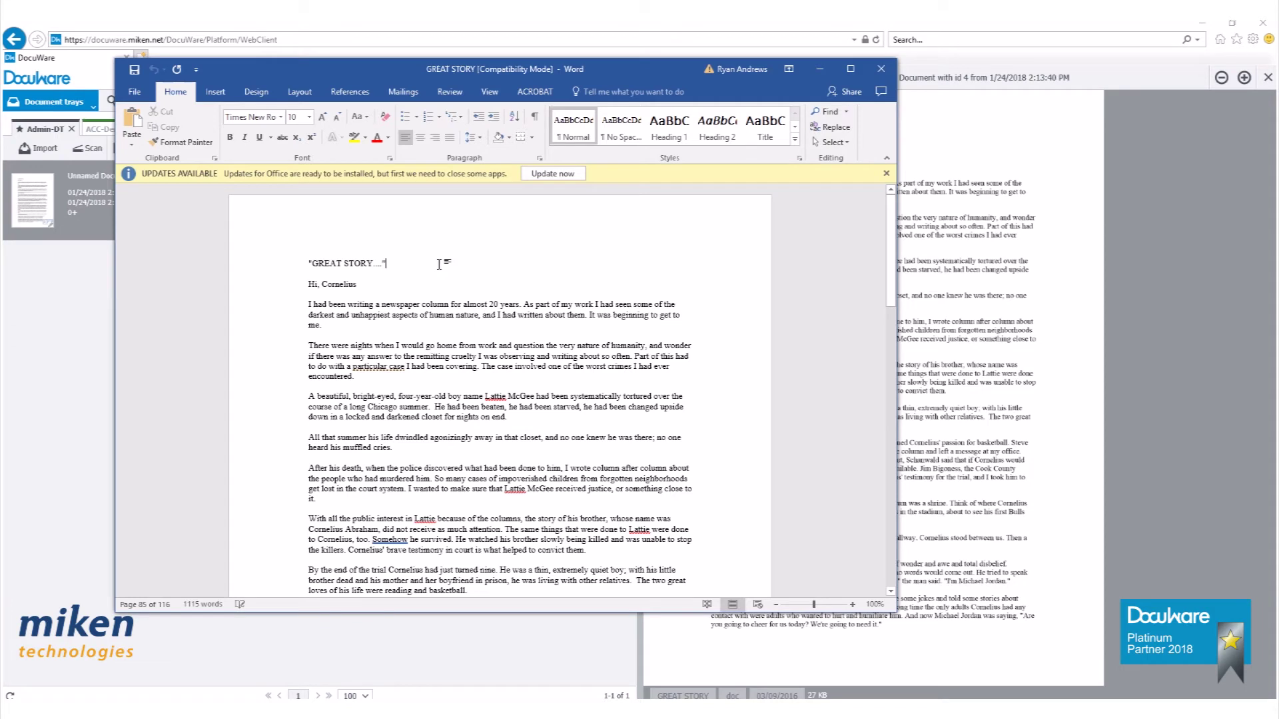
Add a bold red 'EDIT' heading at size 24 below the title
key(Return)
key(Return)
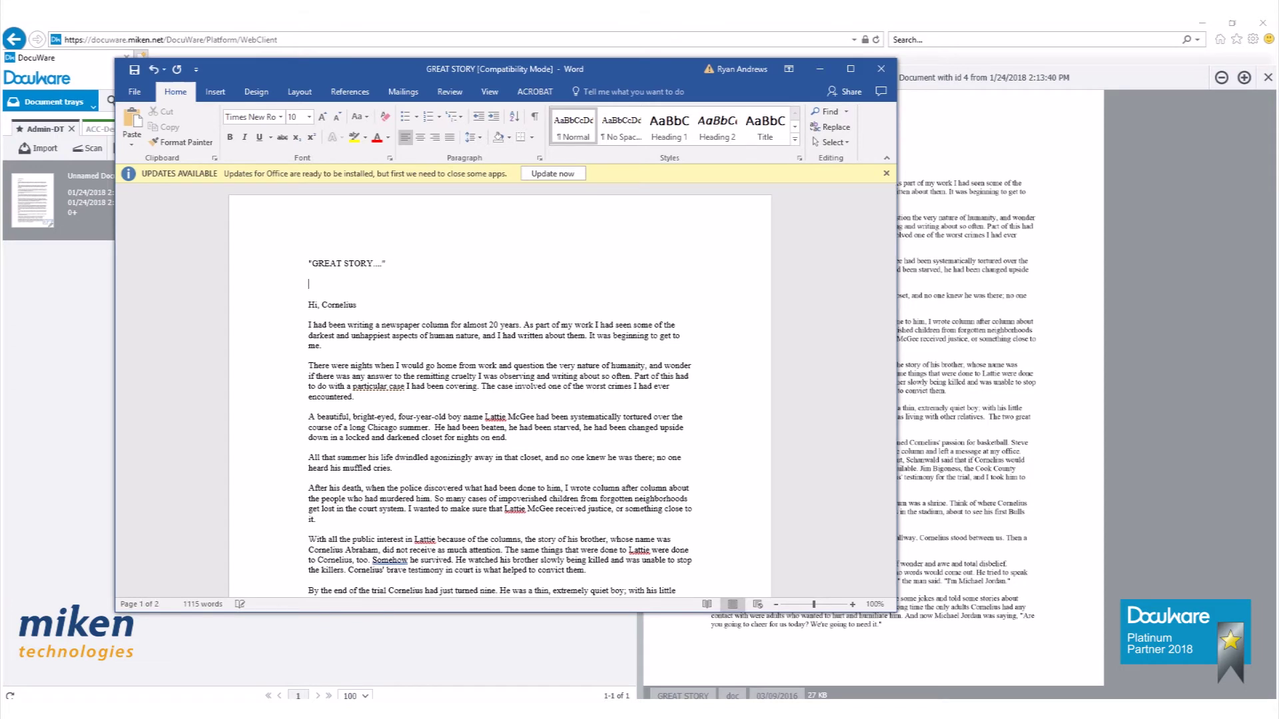
text(EDIT)
drag(331, 285, 293, 285)
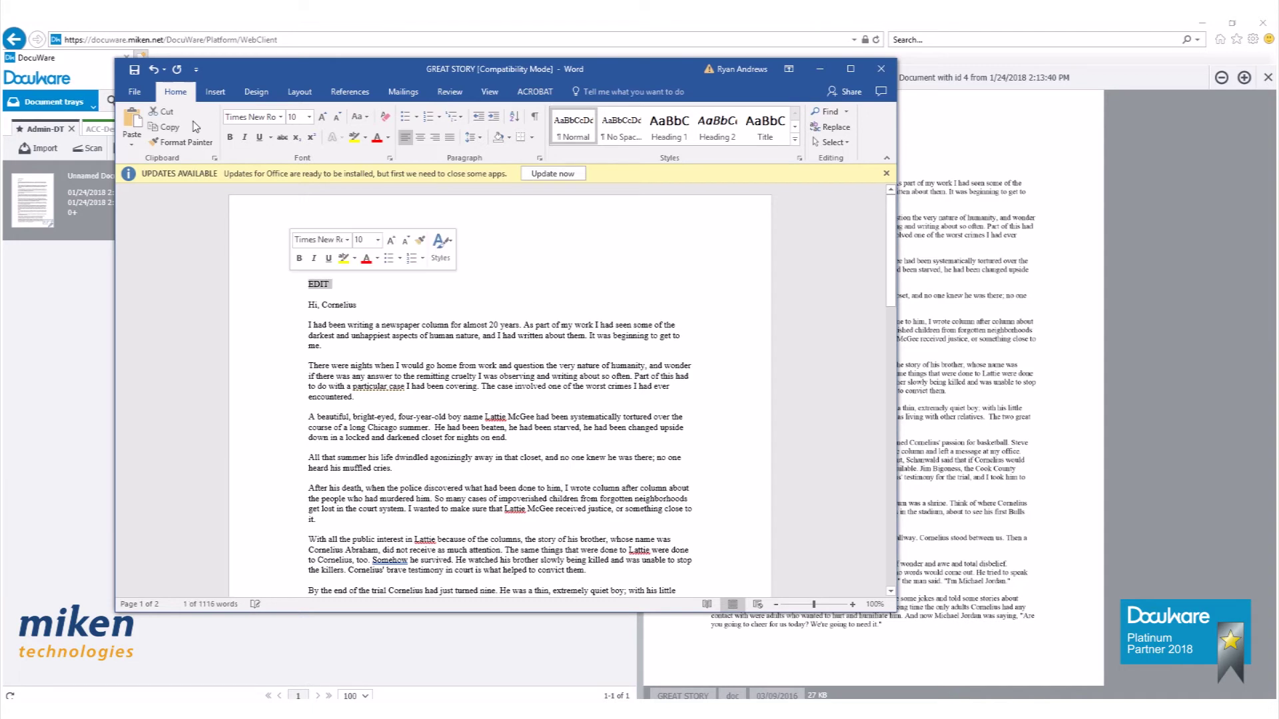
click(231, 138)
click(377, 137)
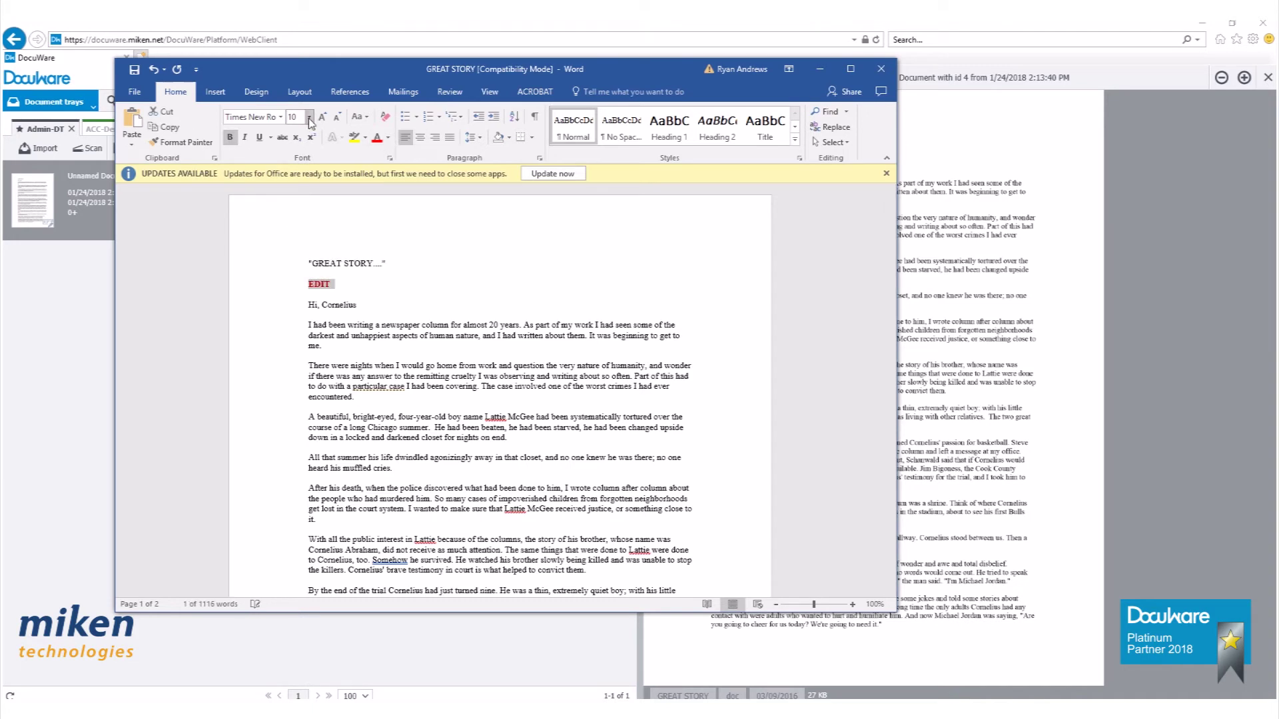
click(309, 117)
click(300, 259)
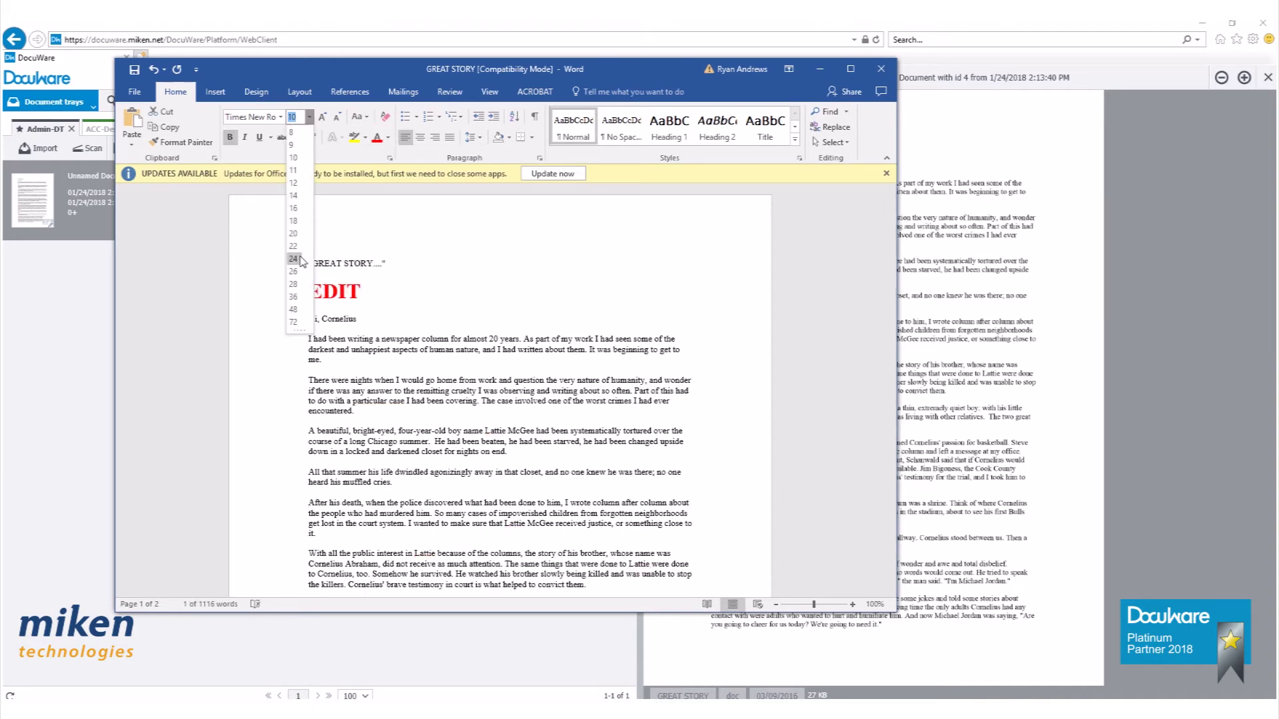
click(403, 295)
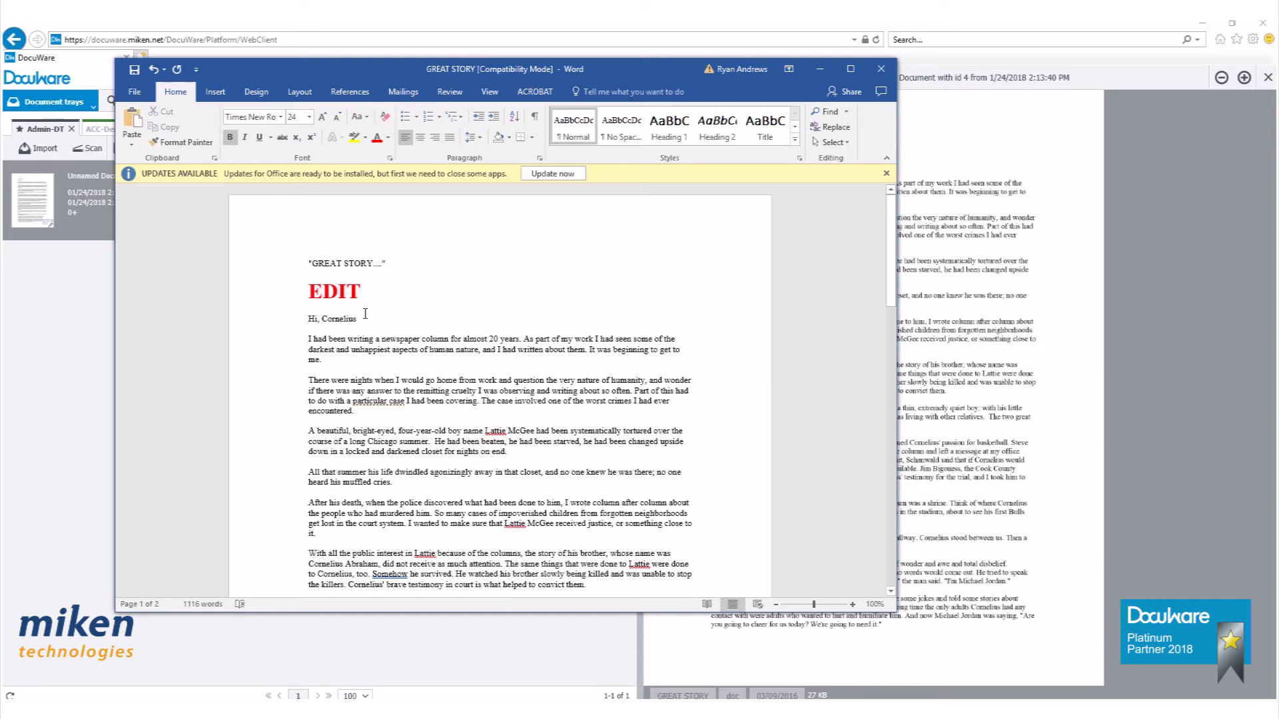
Save the story and close Word to return to DocuWare
click(136, 95)
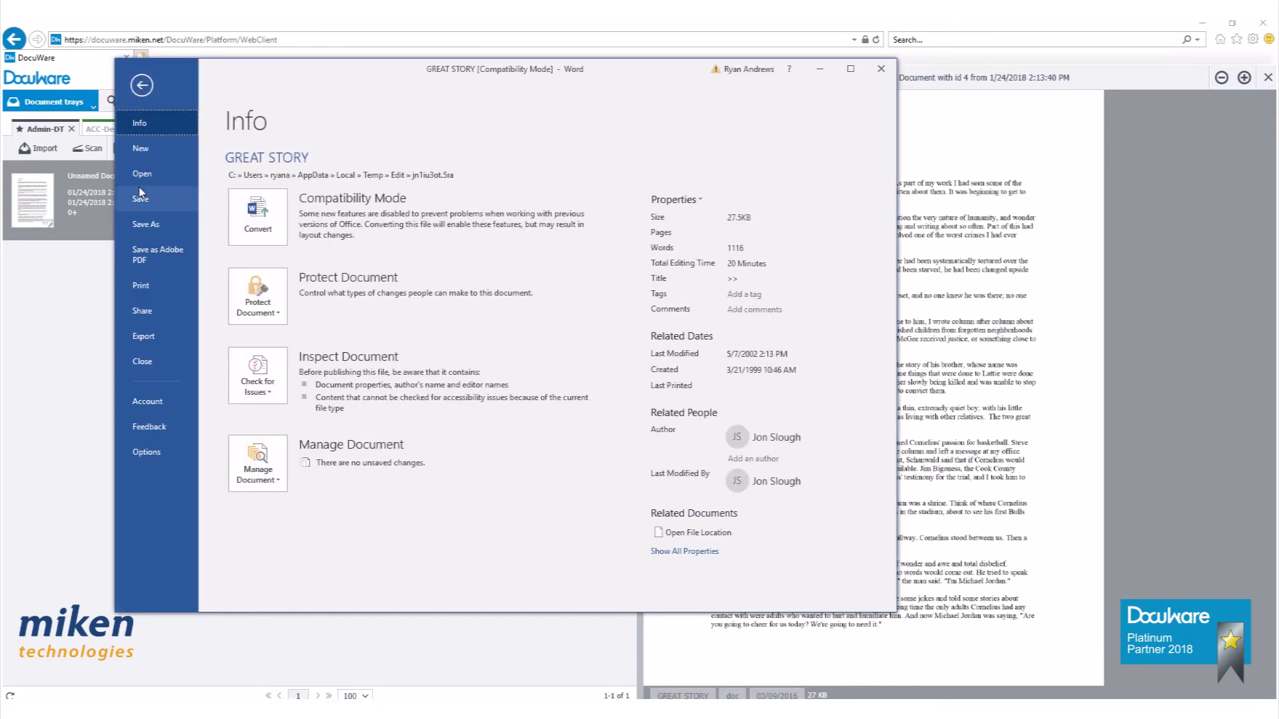
click(135, 192)
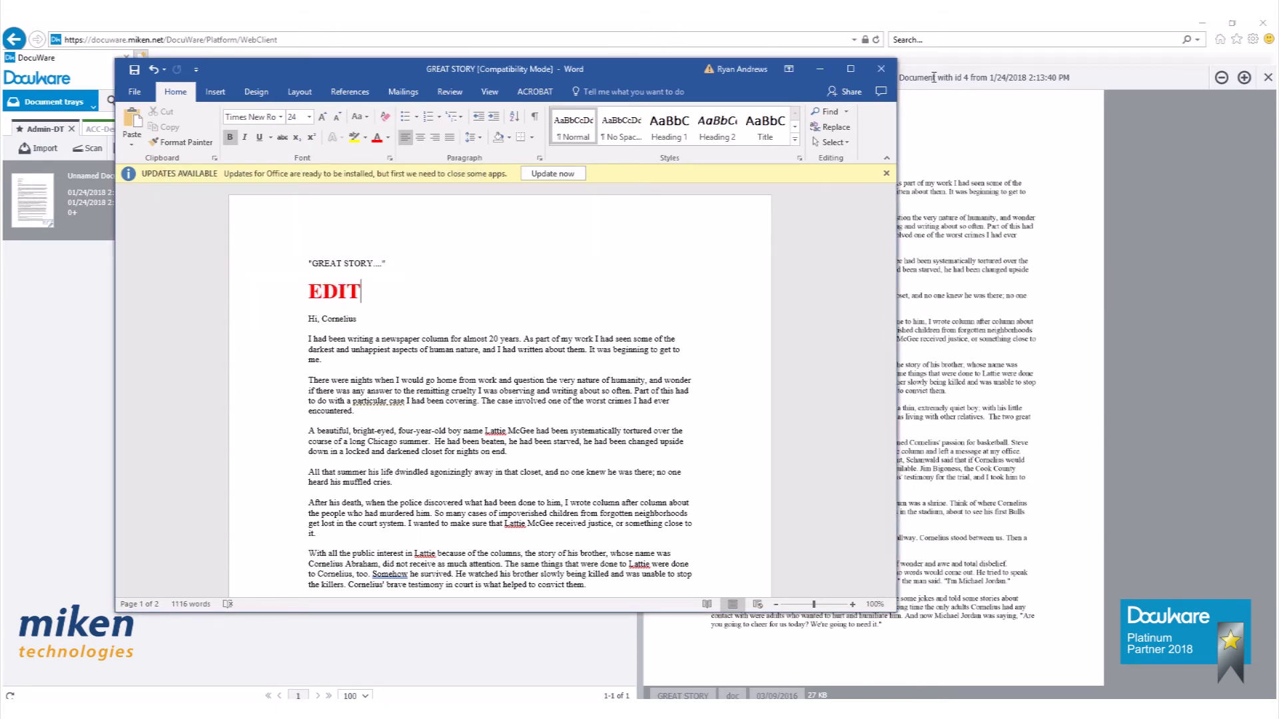
click(878, 69)
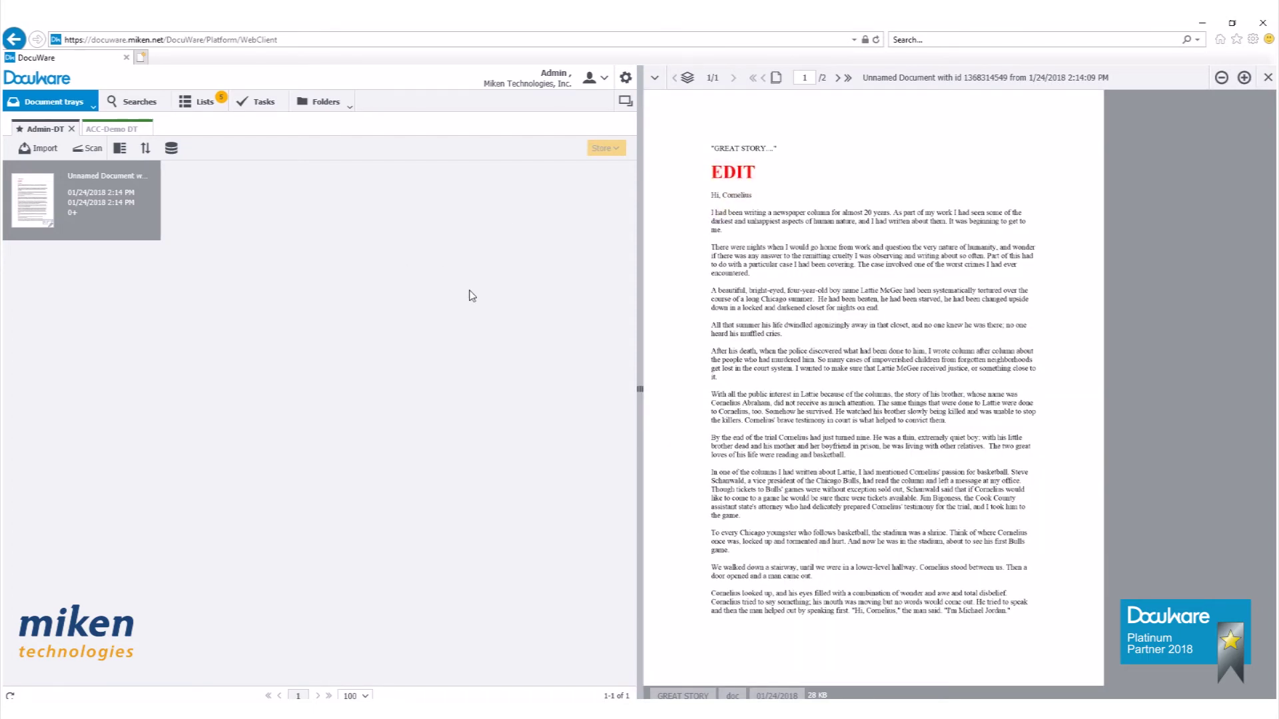
Check the tray document back in as major version 2 with comment "Added 'Edit'"
right_click(24, 204)
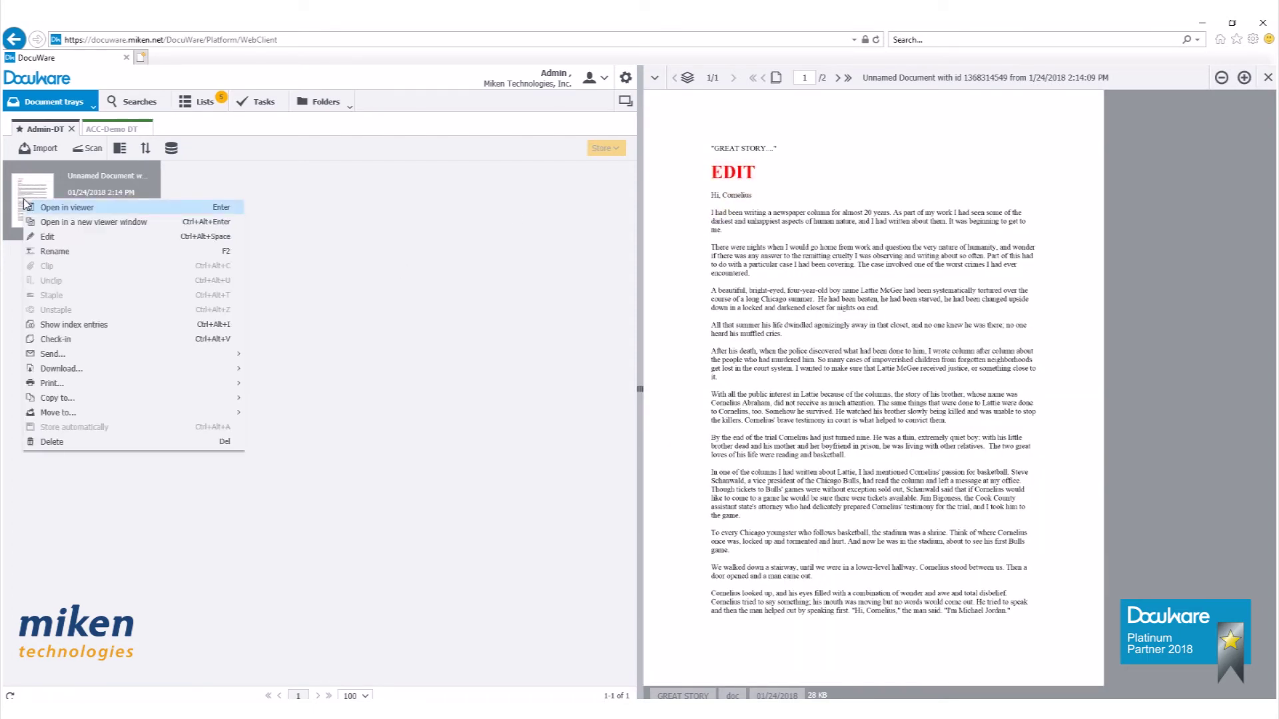
click(100, 339)
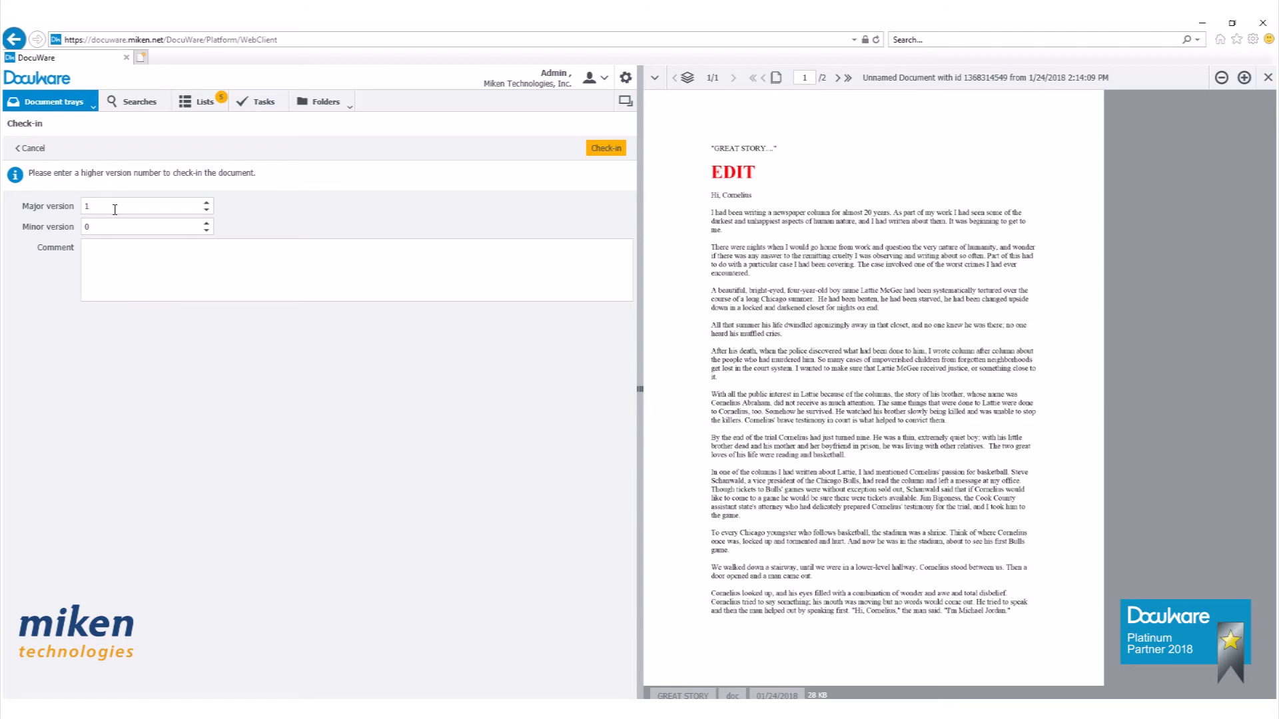
click(206, 202)
click(199, 256)
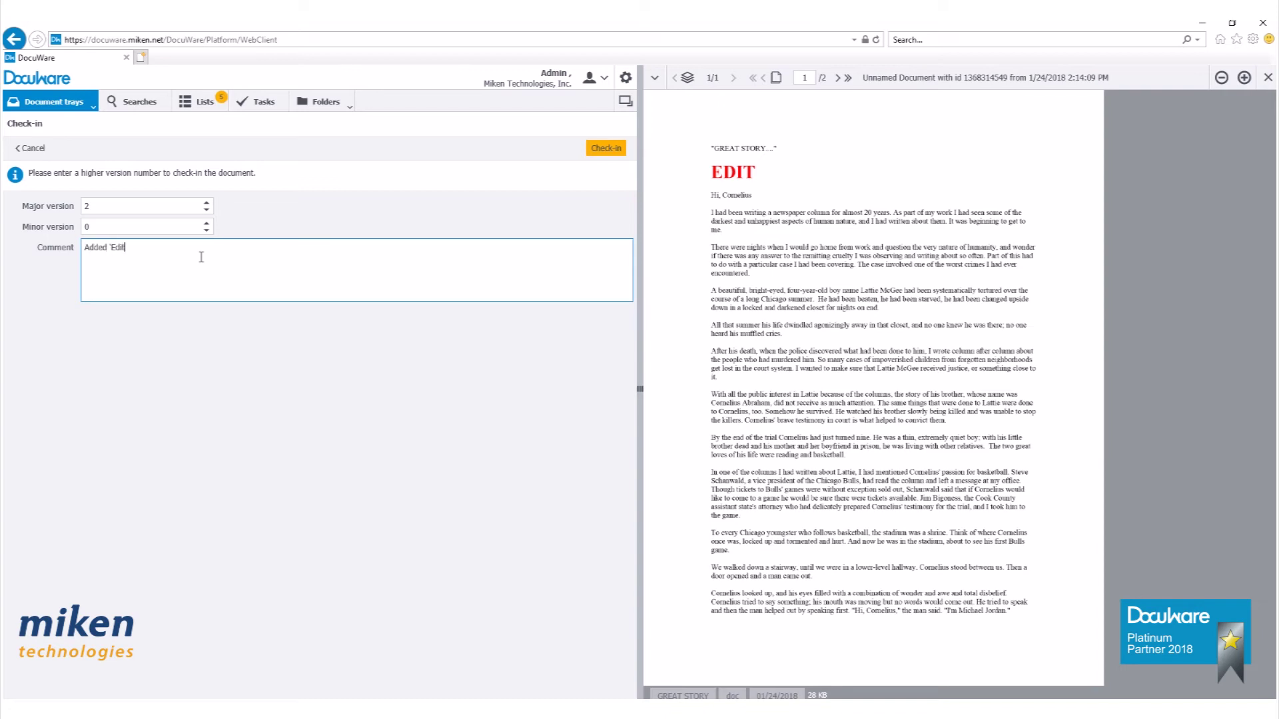
click(605, 149)
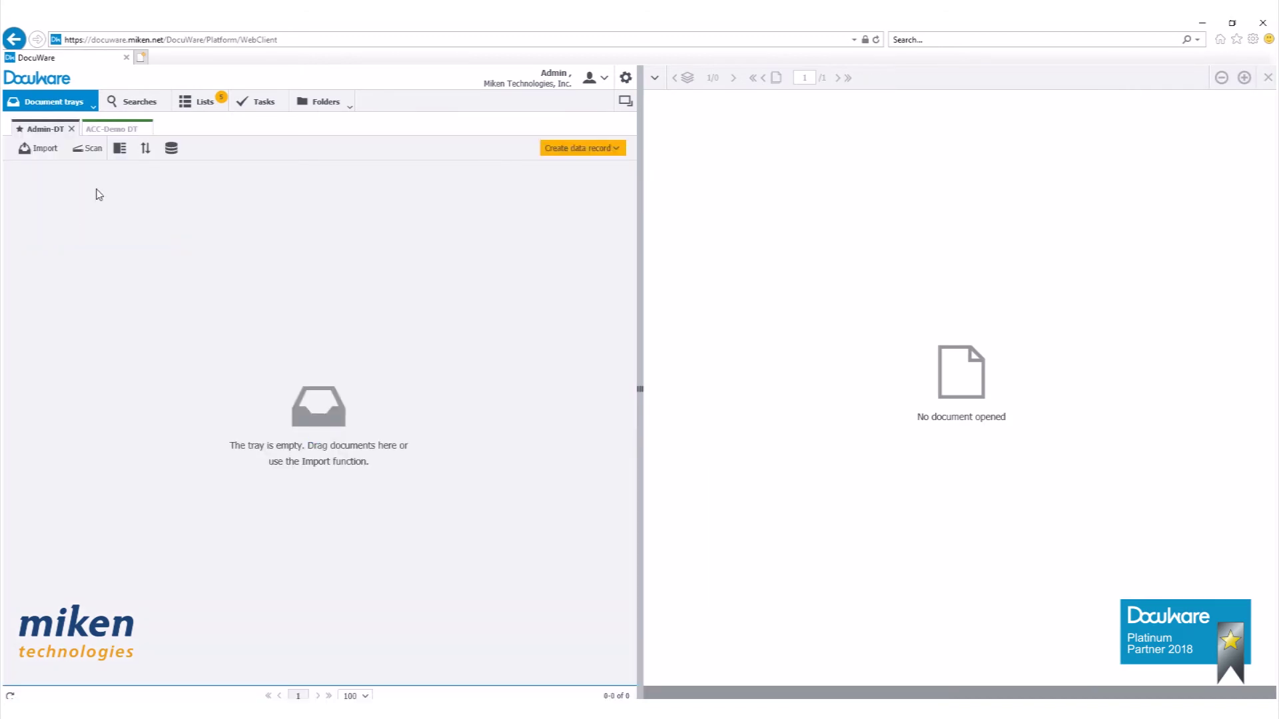
Reopen the GREAT STORY search hit, check it out to Admin-DT again, and open it in Word
click(139, 105)
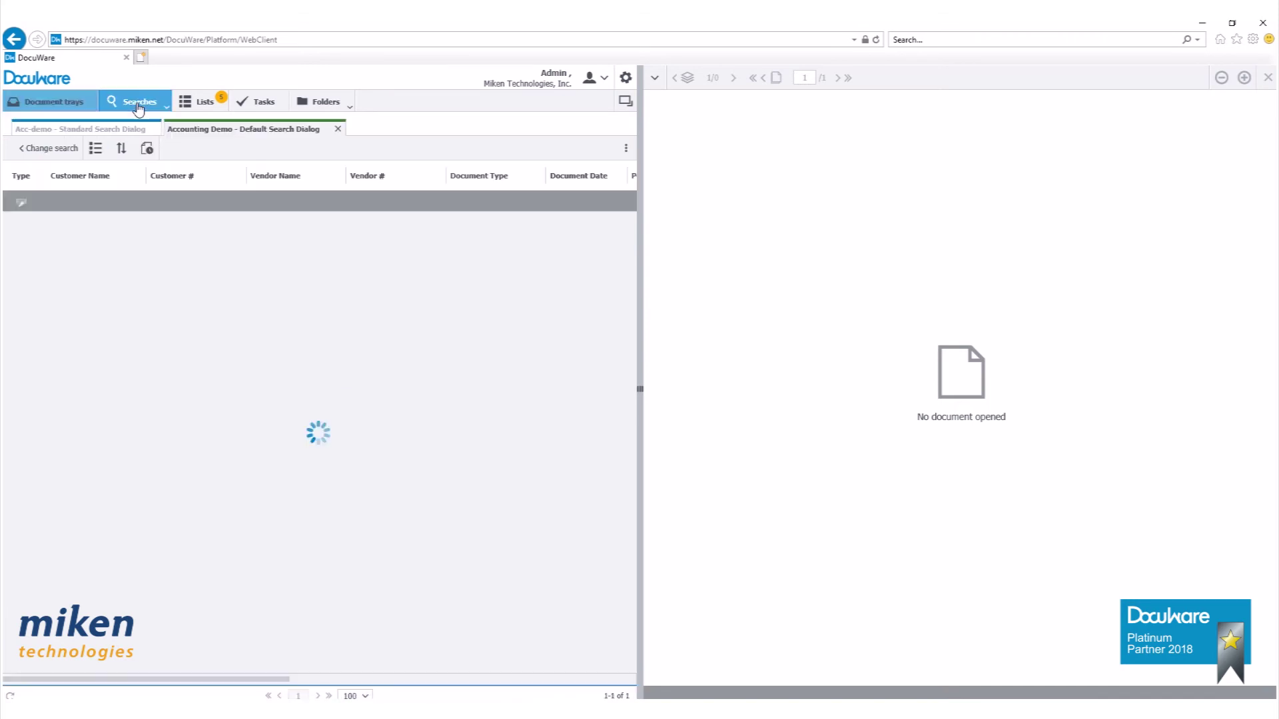
click(188, 209)
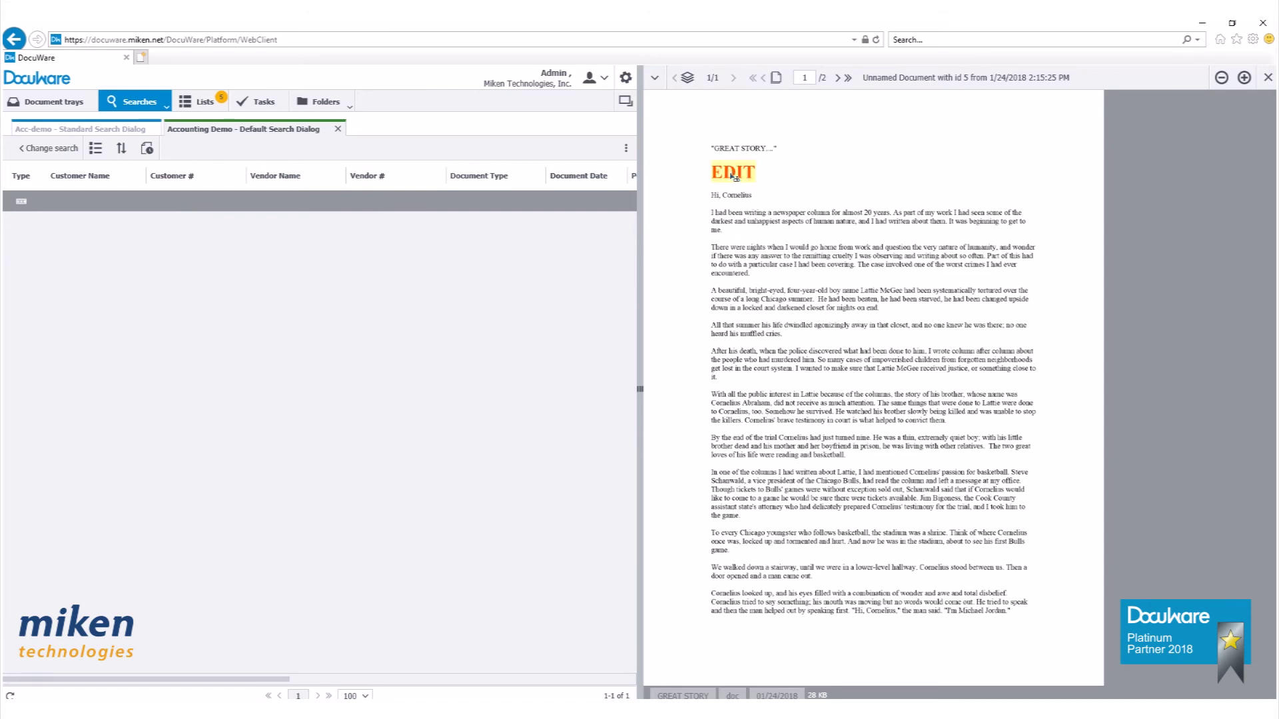
drag(733, 222, 713, 223)
right_click(221, 209)
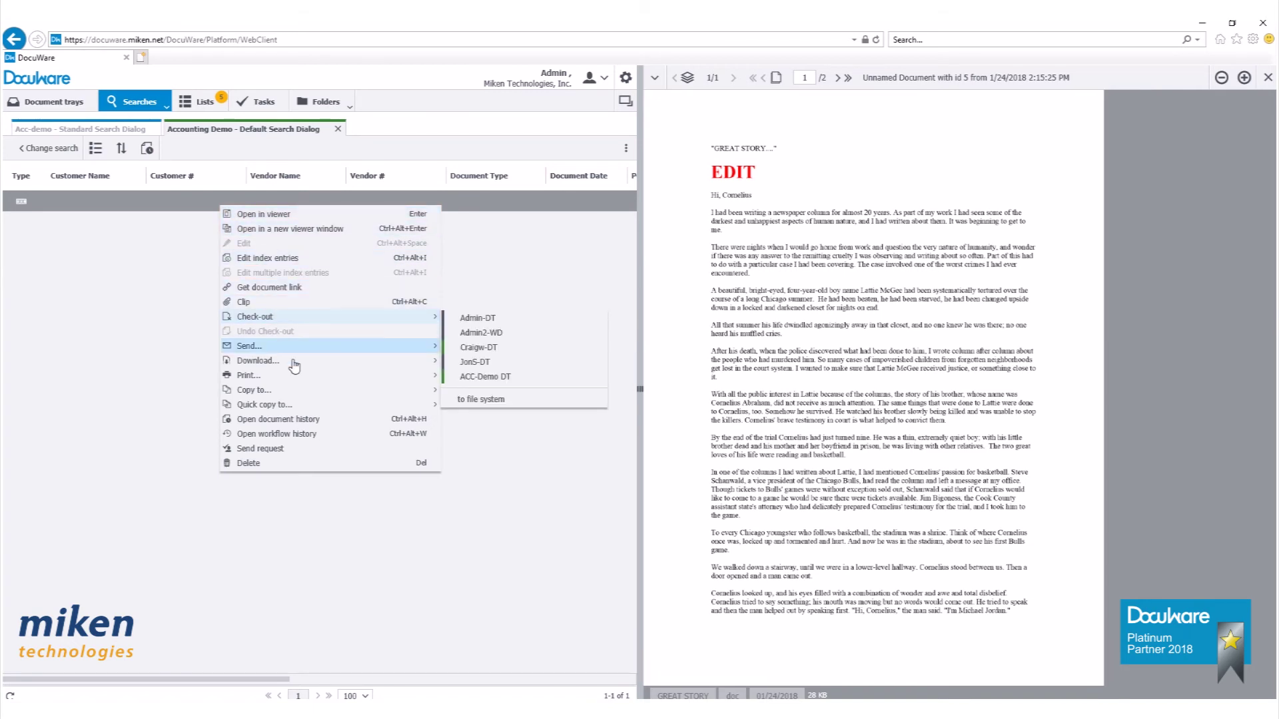
mouse_move(291, 396)
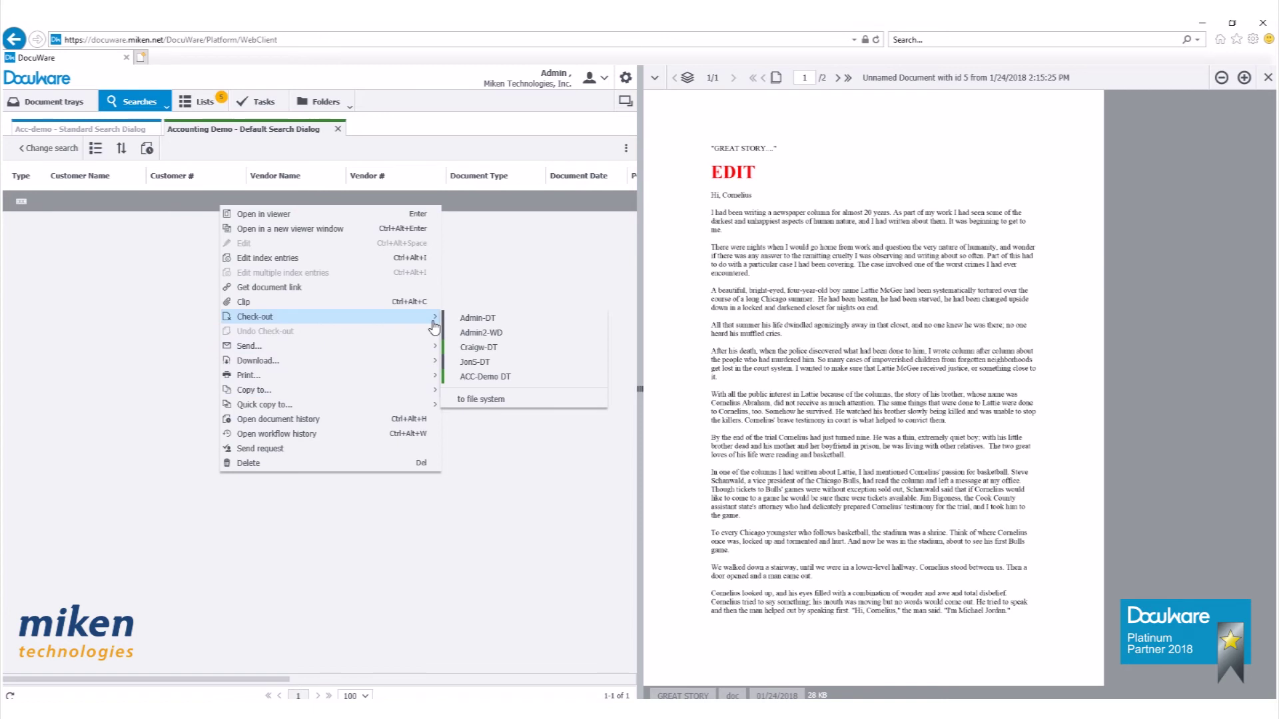
click(468, 326)
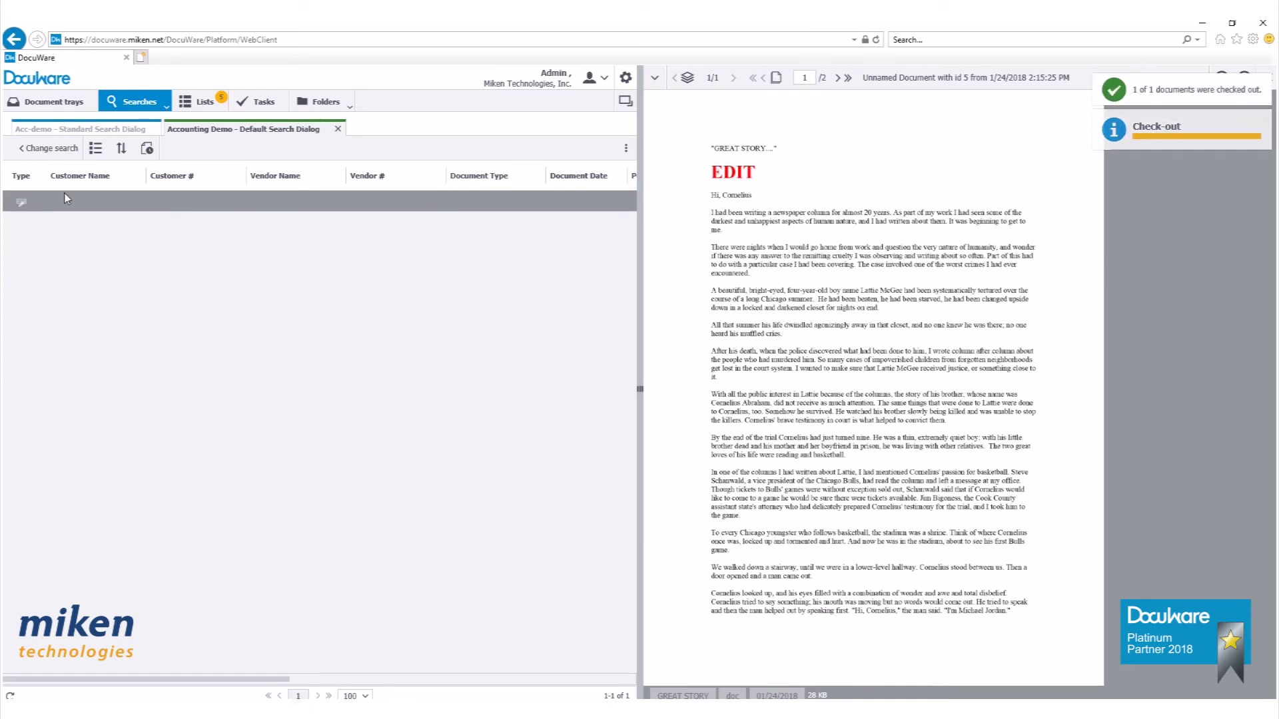
click(68, 107)
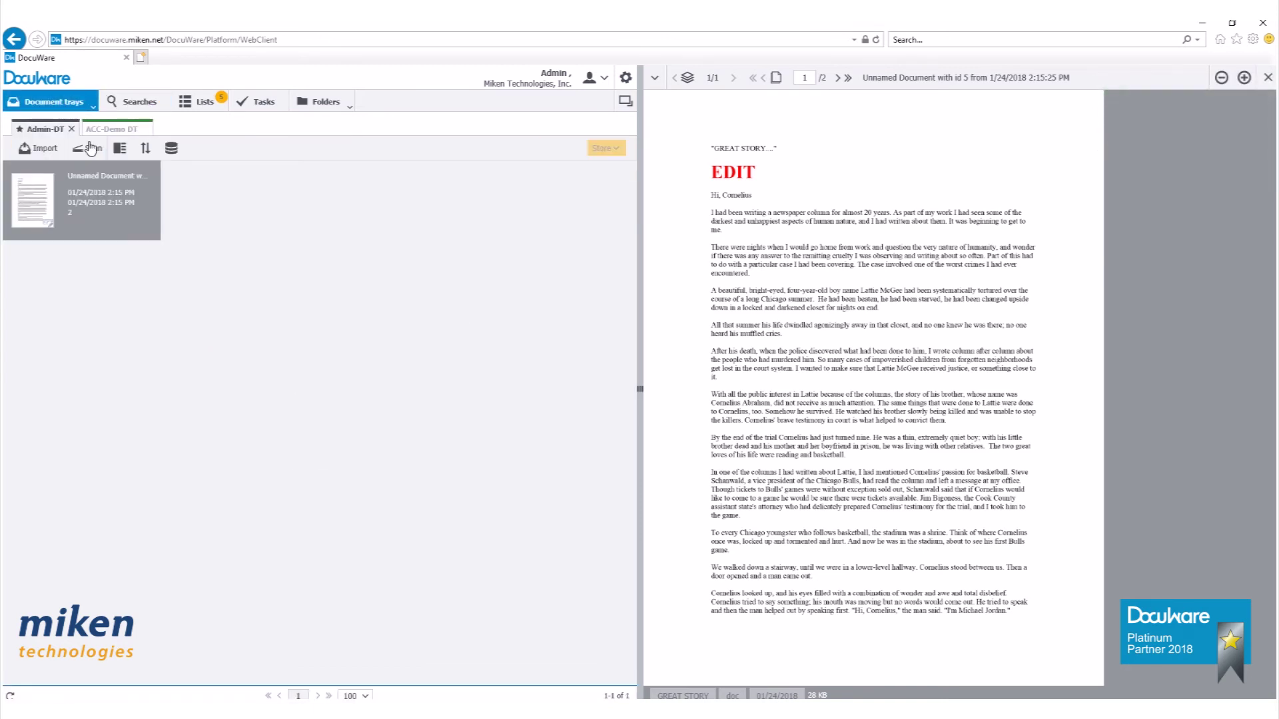
right_click(36, 202)
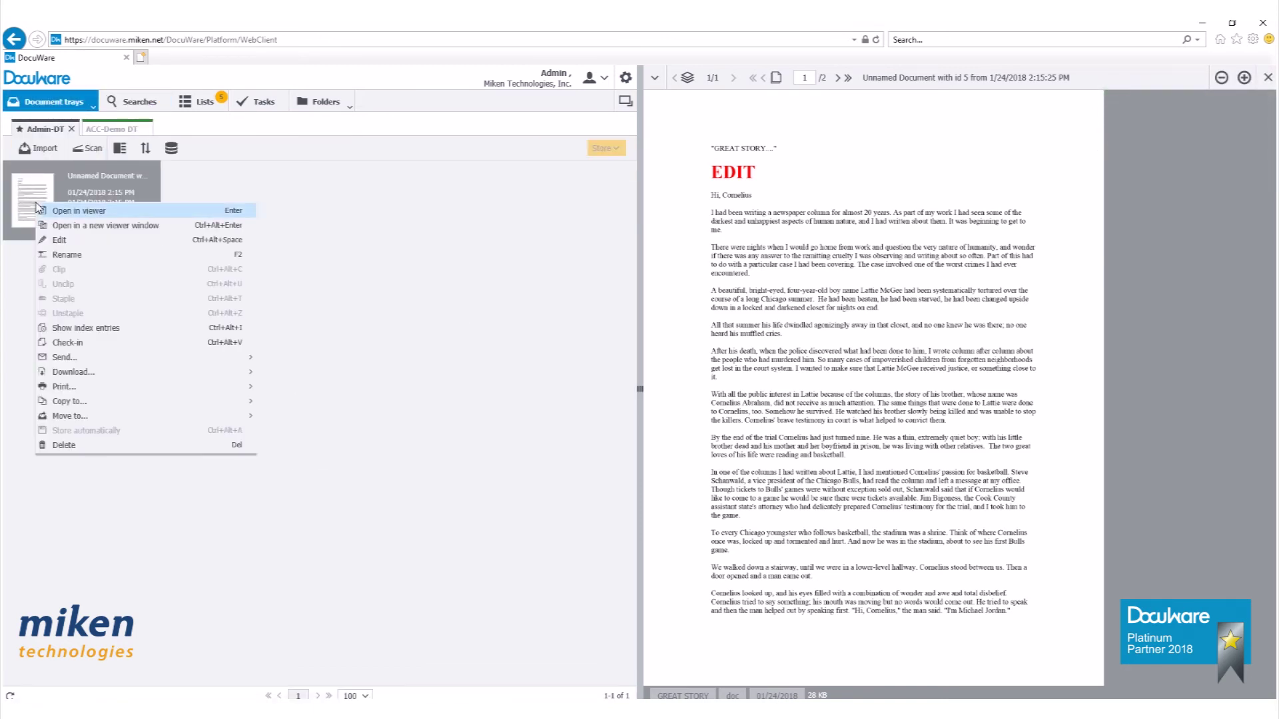
click(66, 240)
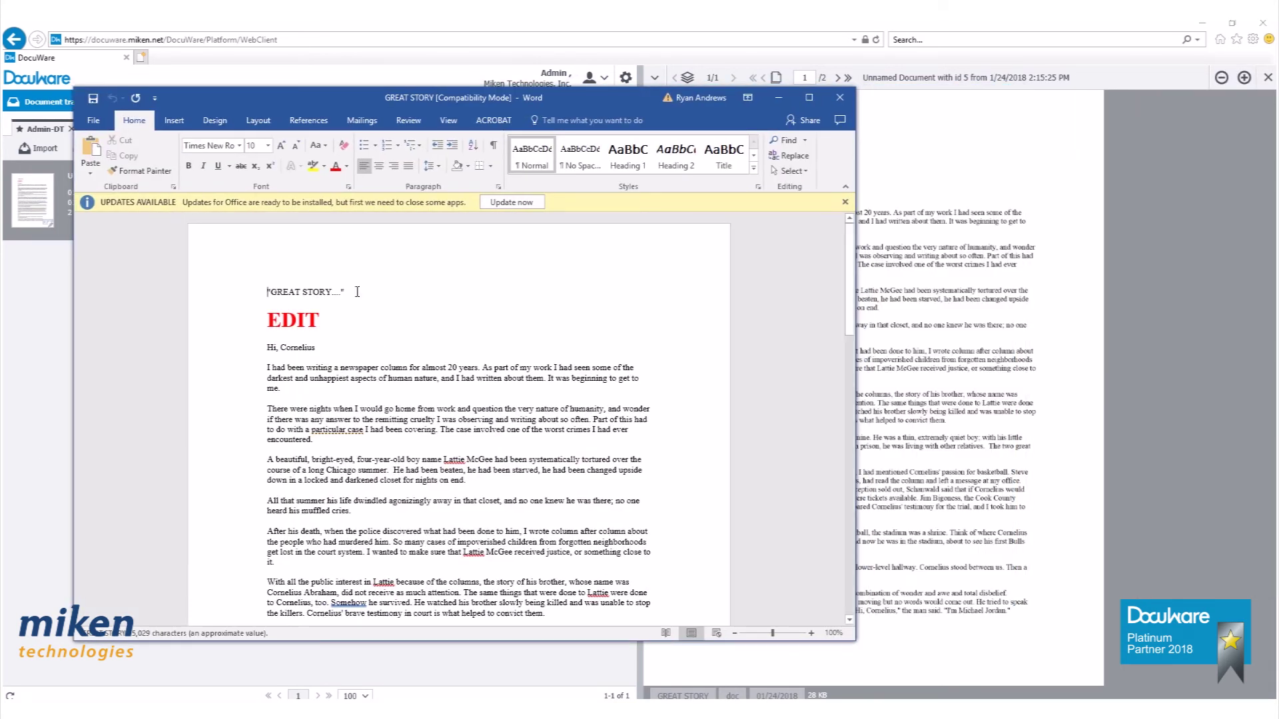
Change the heading to 'EDIT 2', save the story and close Word
click(356, 302)
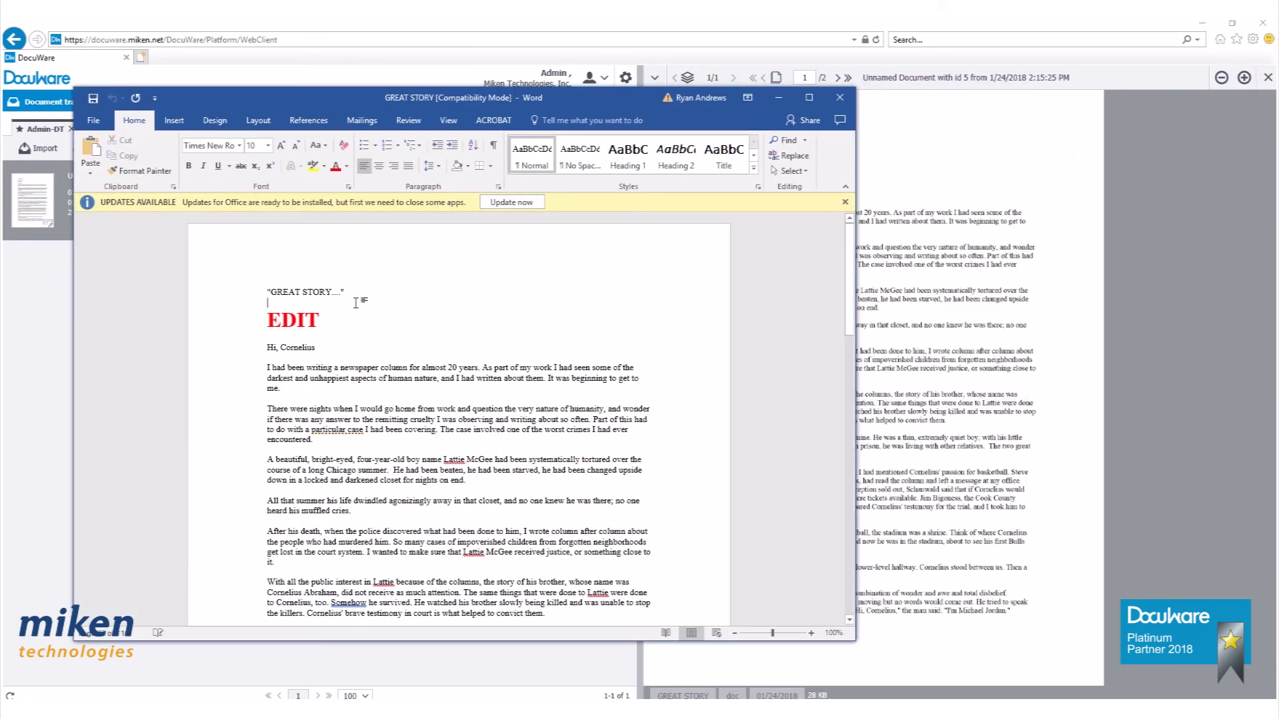
click(353, 322)
text(2)
click(93, 120)
click(114, 230)
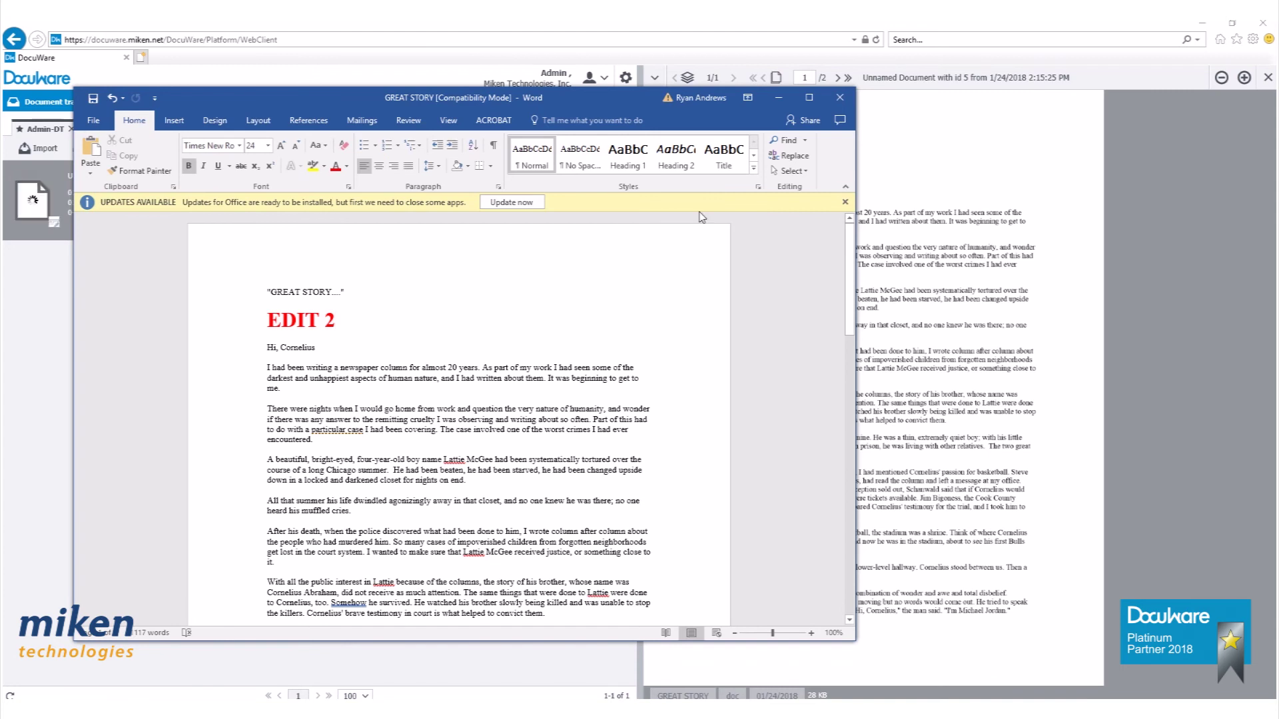
click(839, 97)
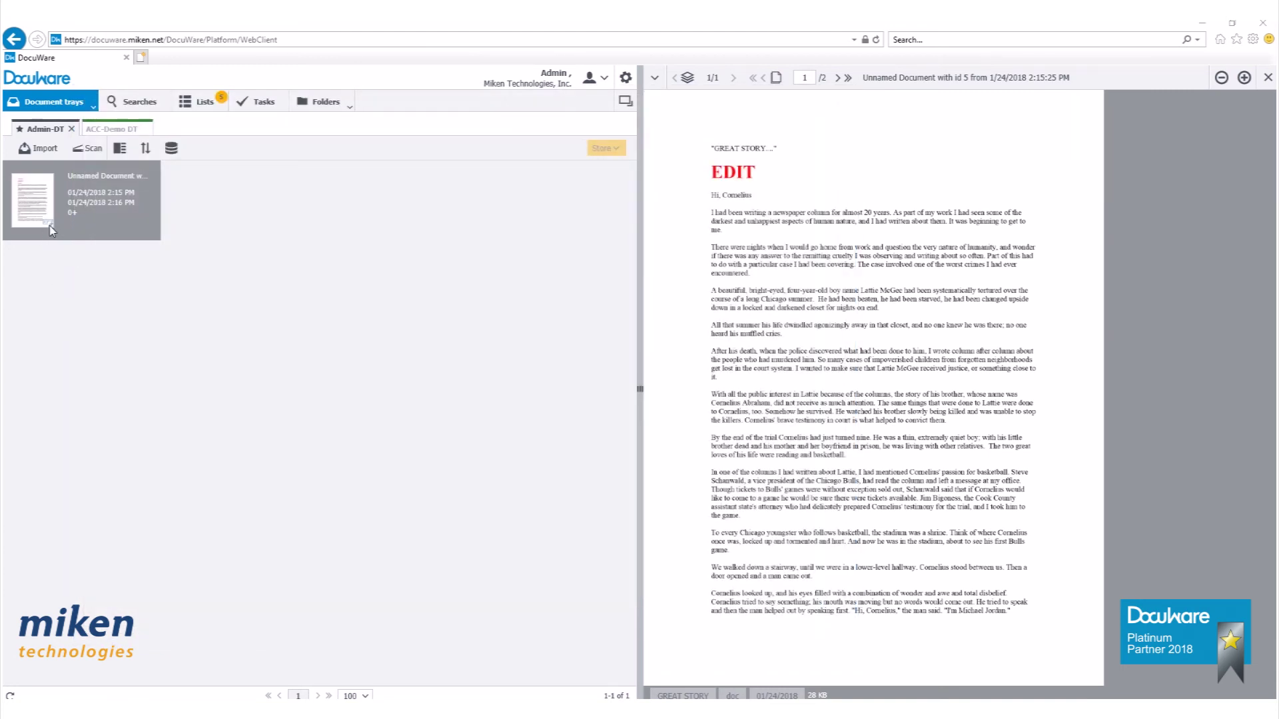
Check the EDIT 2 copy back in as major version 3, then return to the Accounting Demo results
right_click(38, 200)
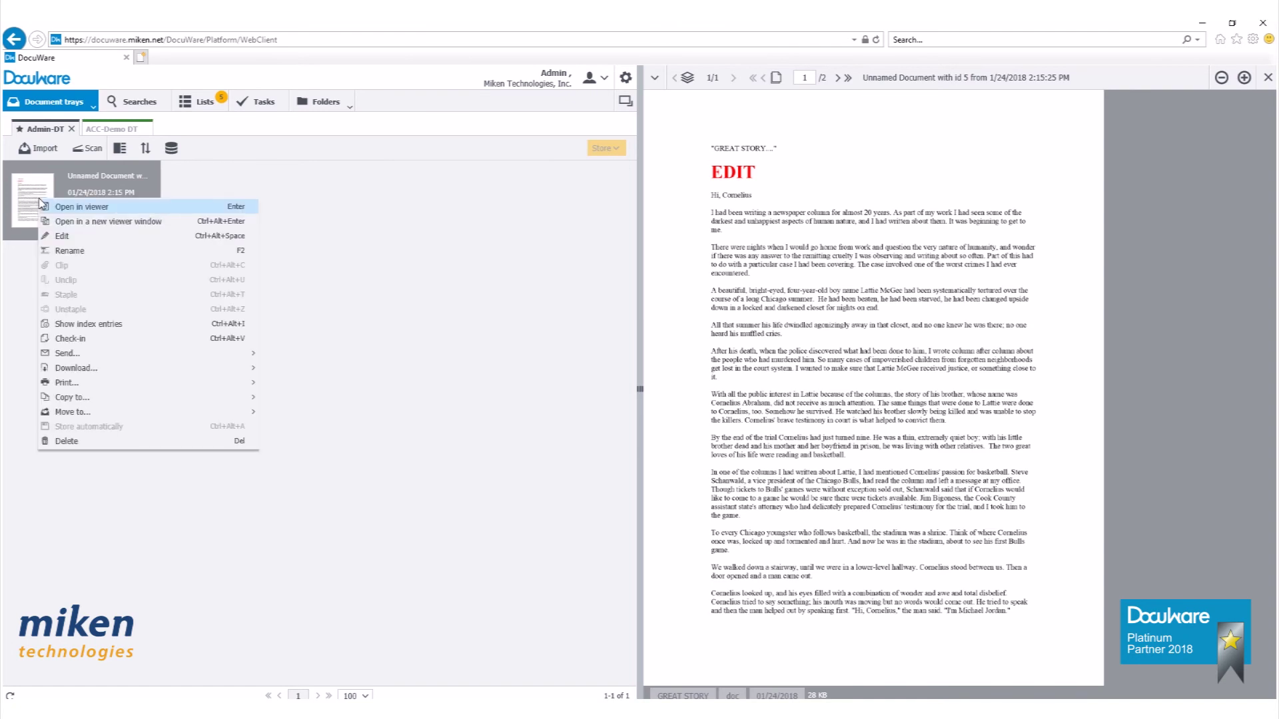
click(115, 339)
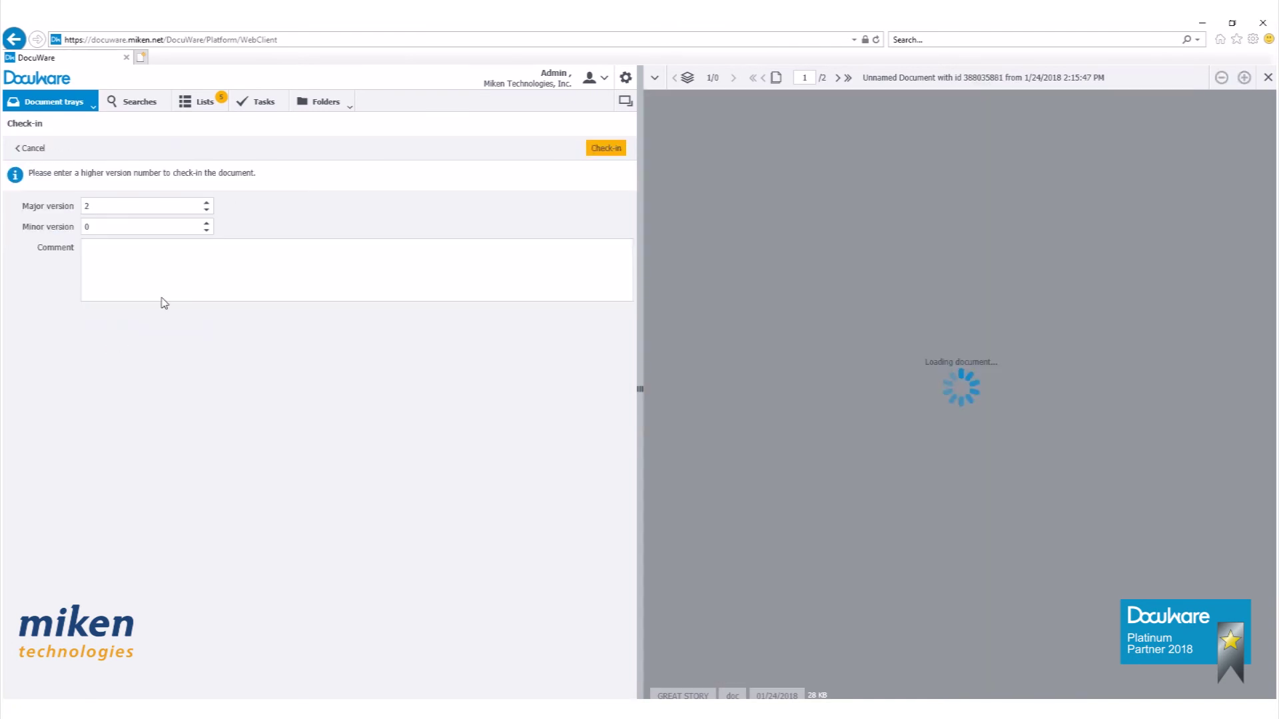
triple_click(206, 203)
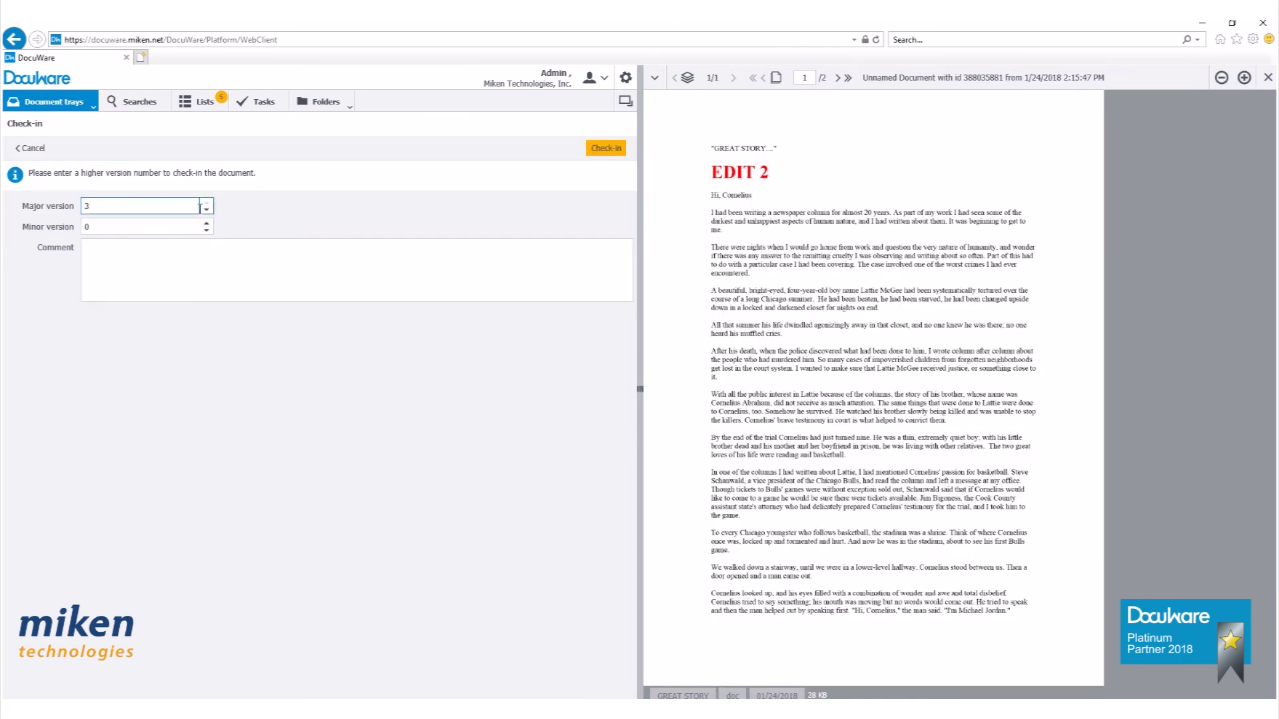
click(607, 148)
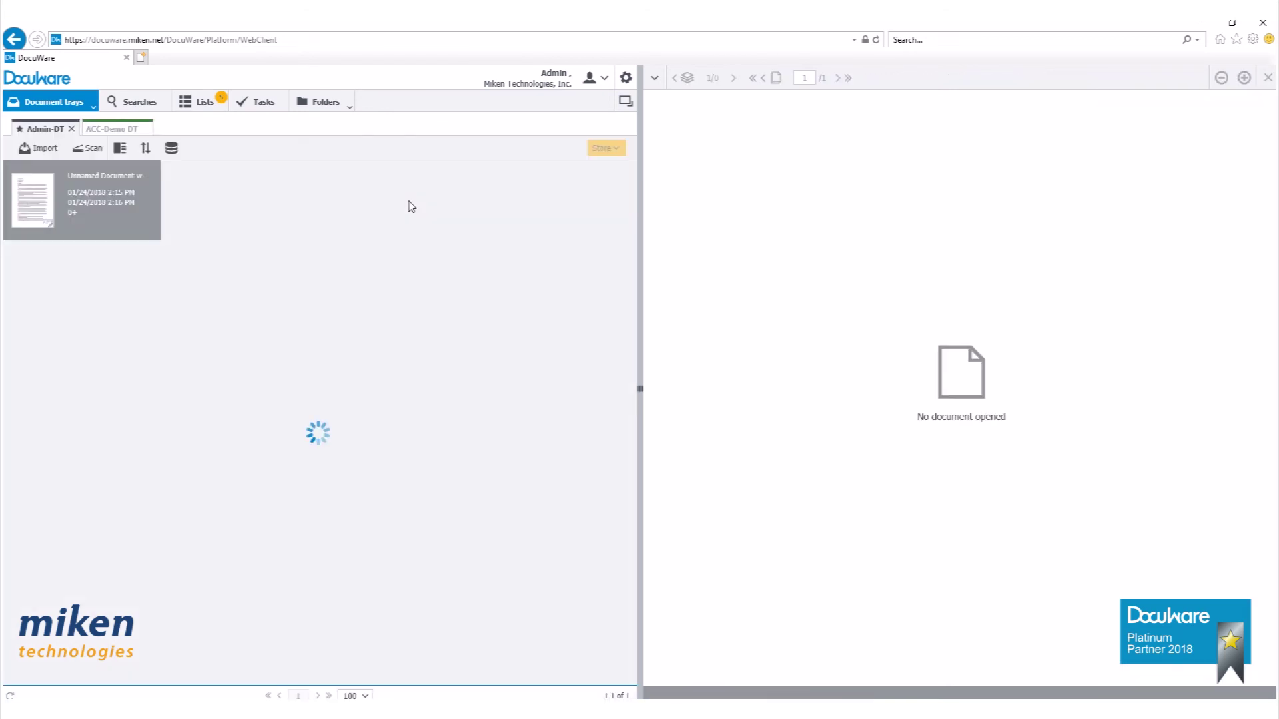
click(141, 103)
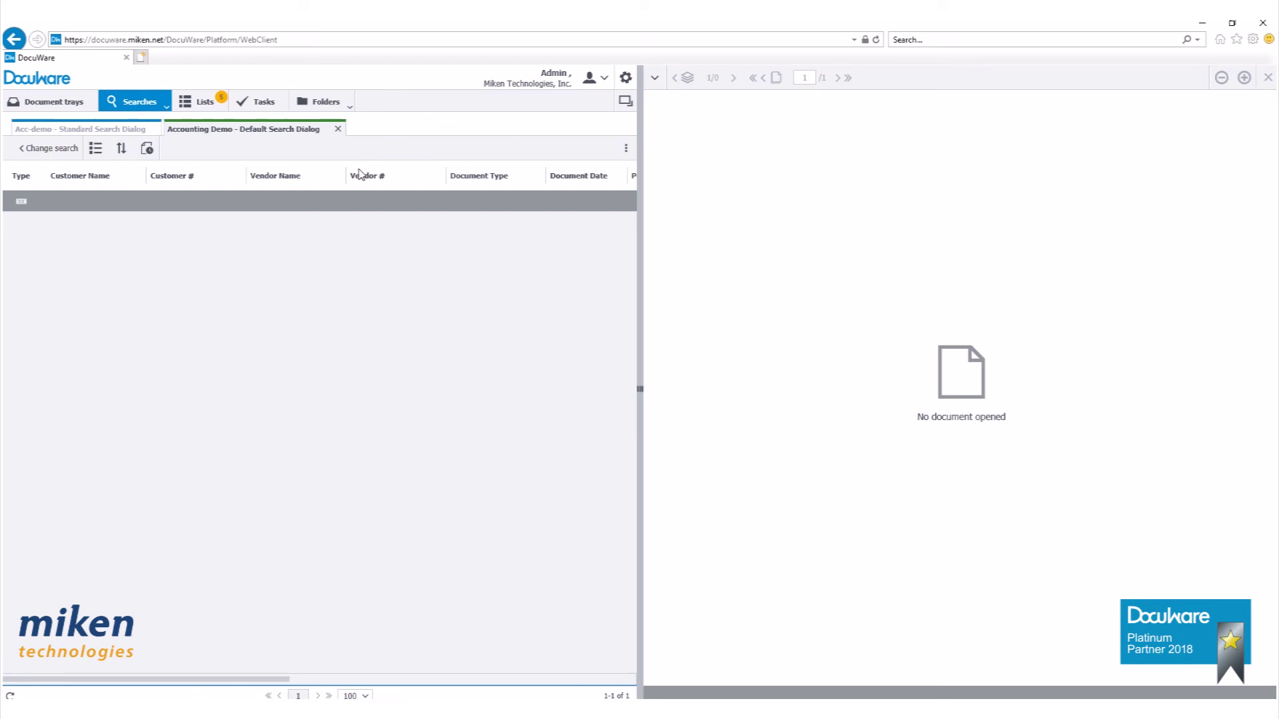
View the GREAT STORY hit and open its document history showing versions 1.0, 2.0 and 3.0
click(353, 205)
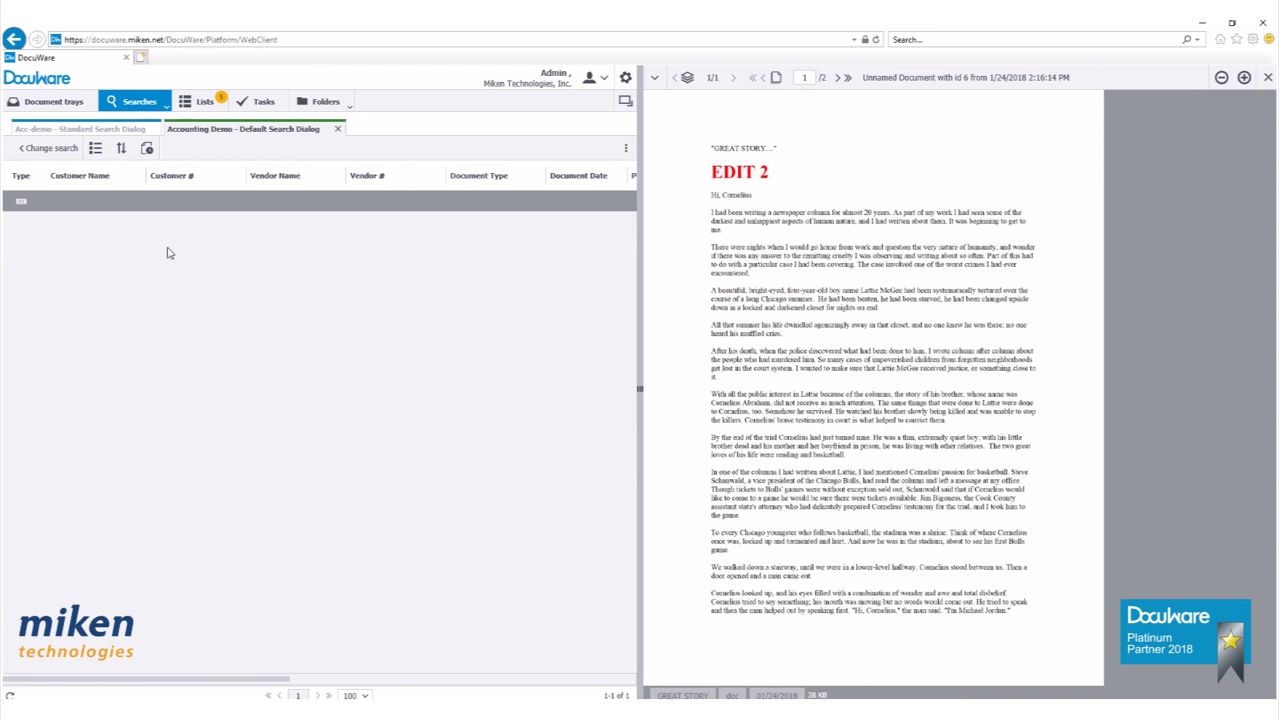
right_click(267, 207)
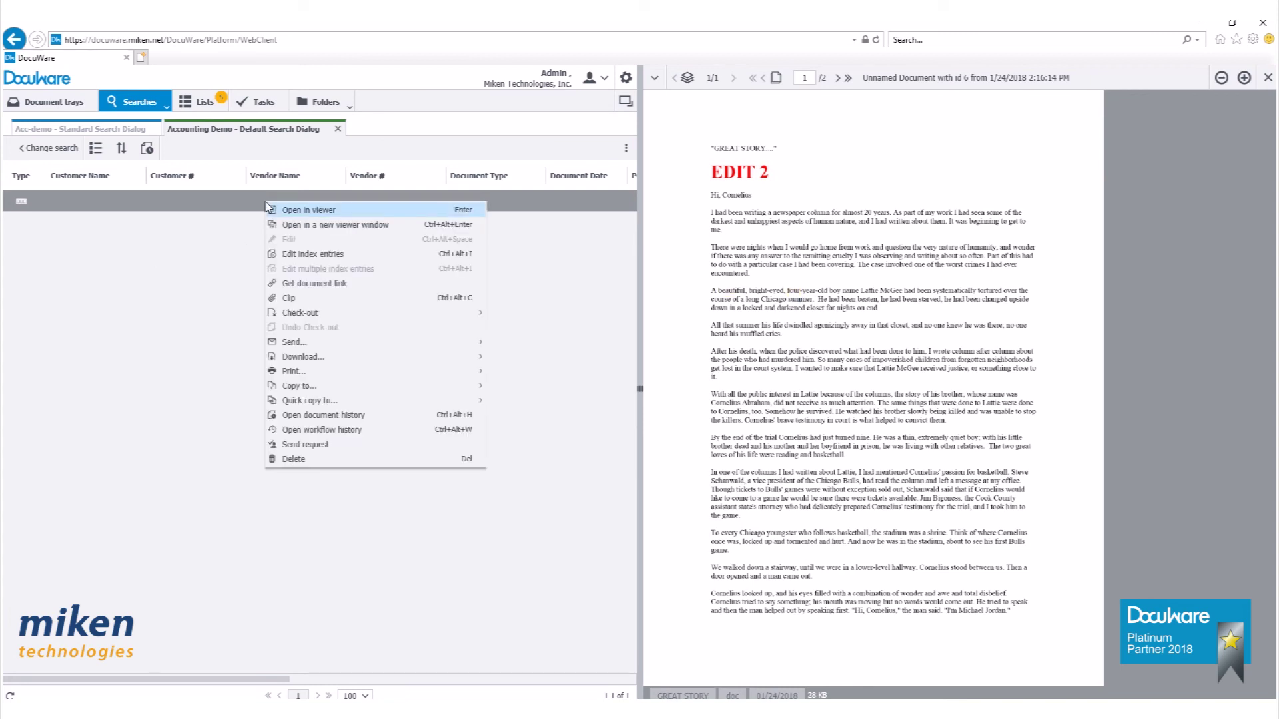
click(346, 415)
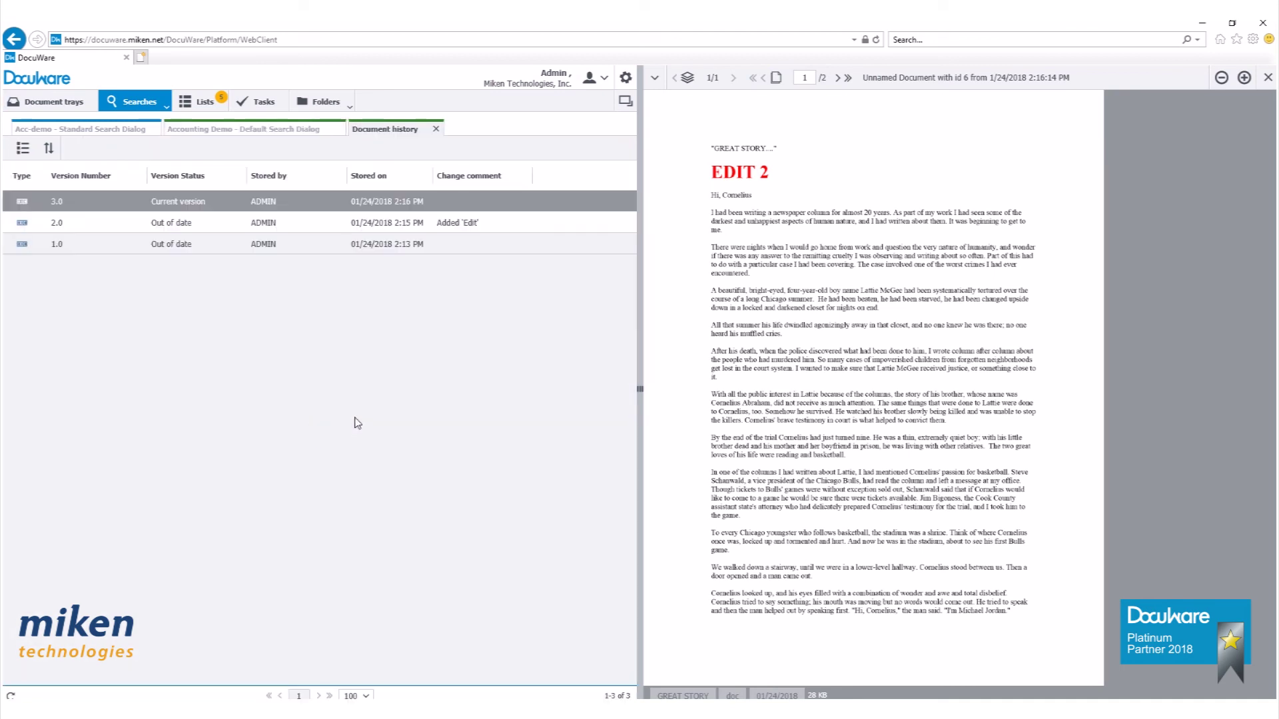
In Document history, select version 2.0 and set it as the current version, replacing 3.0
click(122, 252)
click(104, 229)
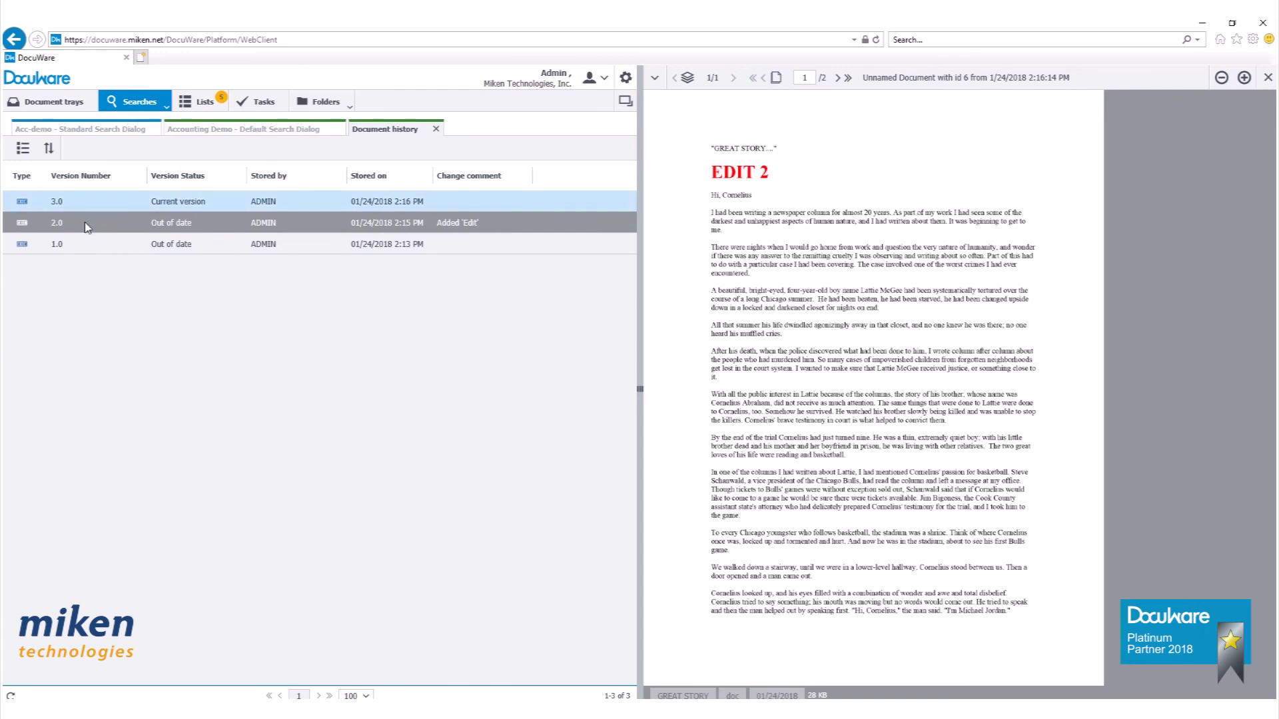
right_click(86, 227)
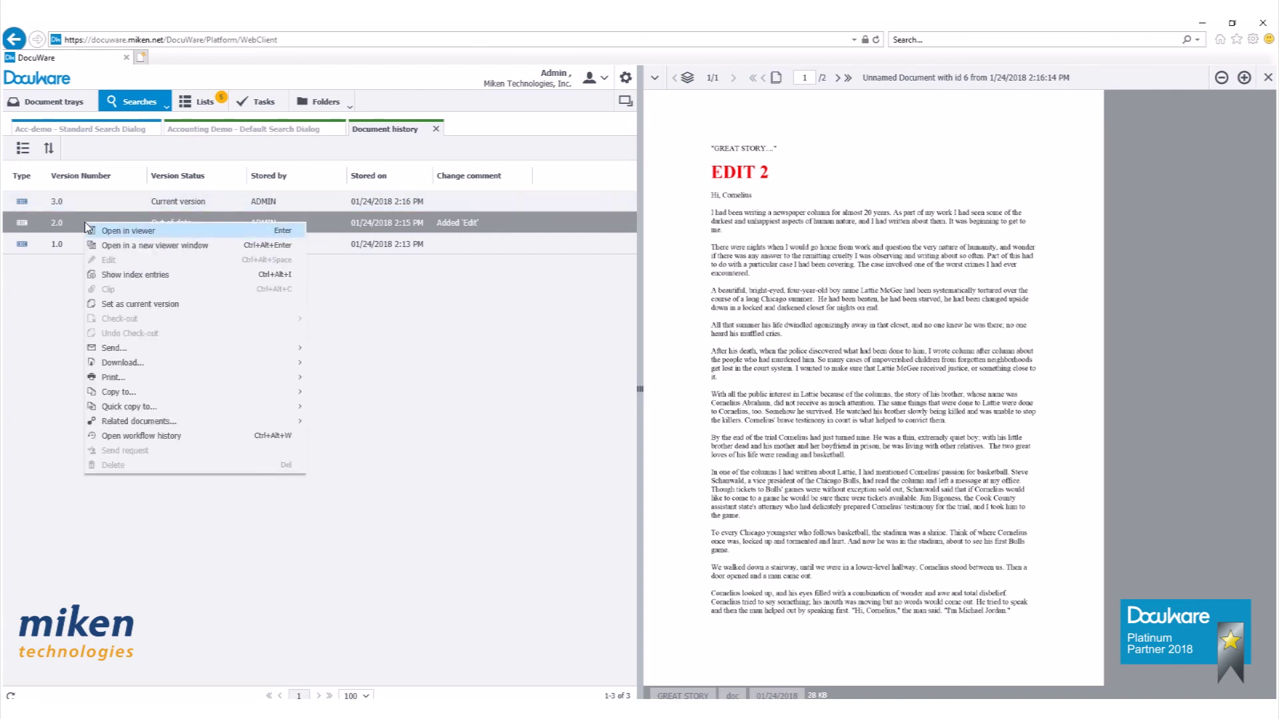
click(150, 306)
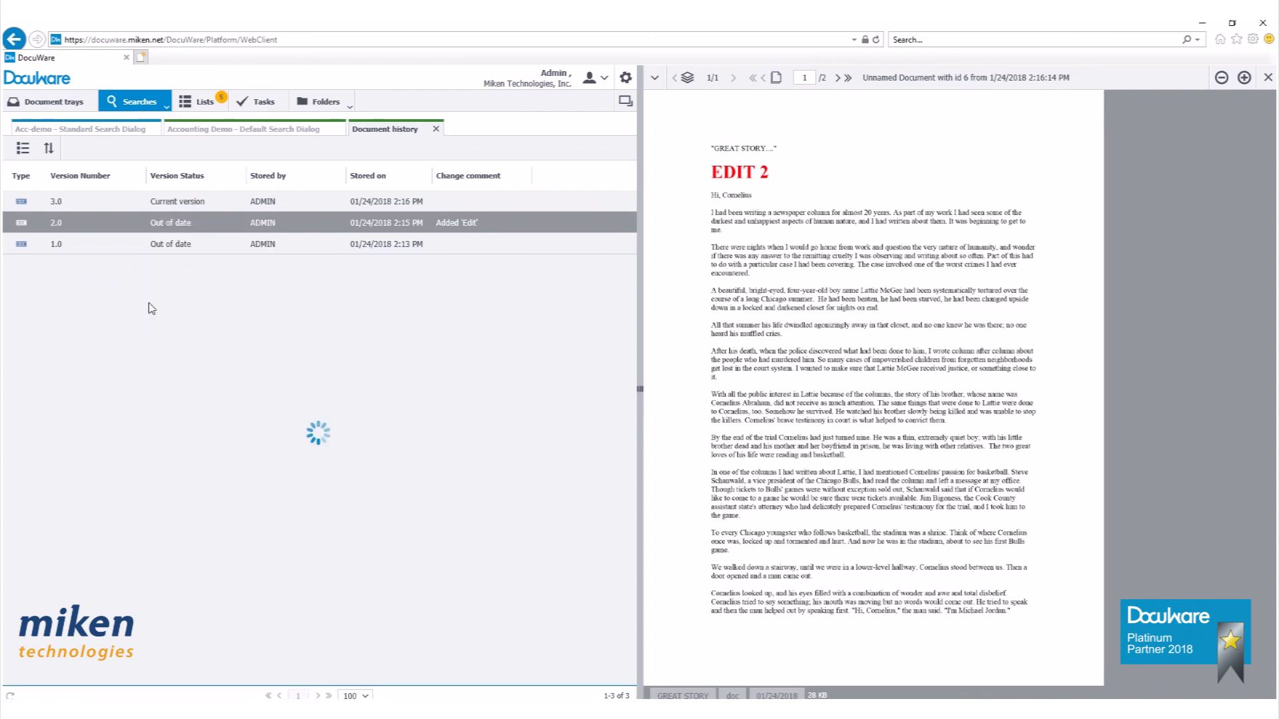